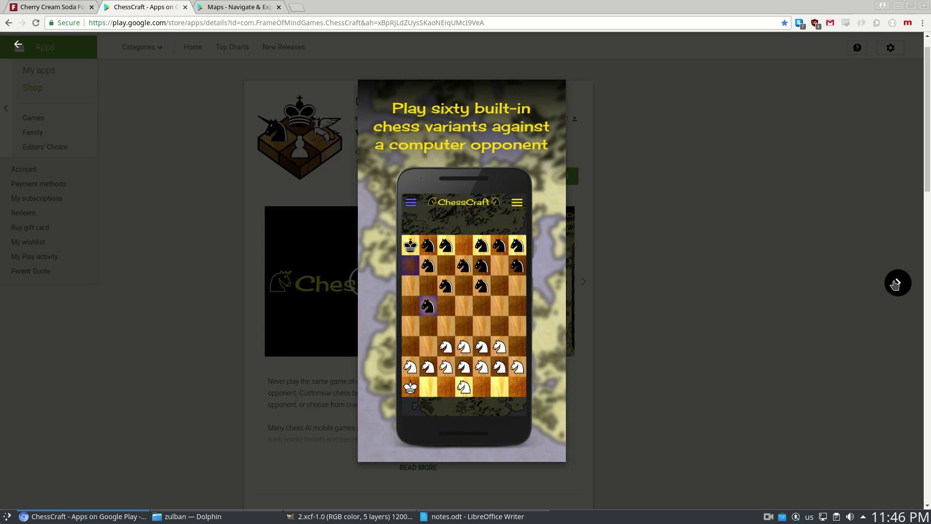
Page through every enlarged ChessCraft screenshot, including the Queen lesson, then close the viewer
{"action": "left_click", "coordinate": [896, 285]}
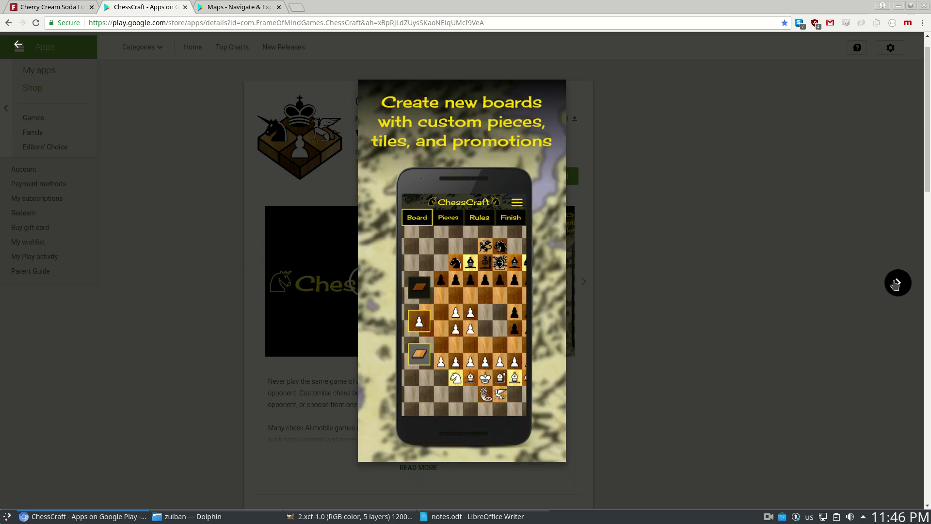
{"action": "left_click", "coordinate": [896, 284]}
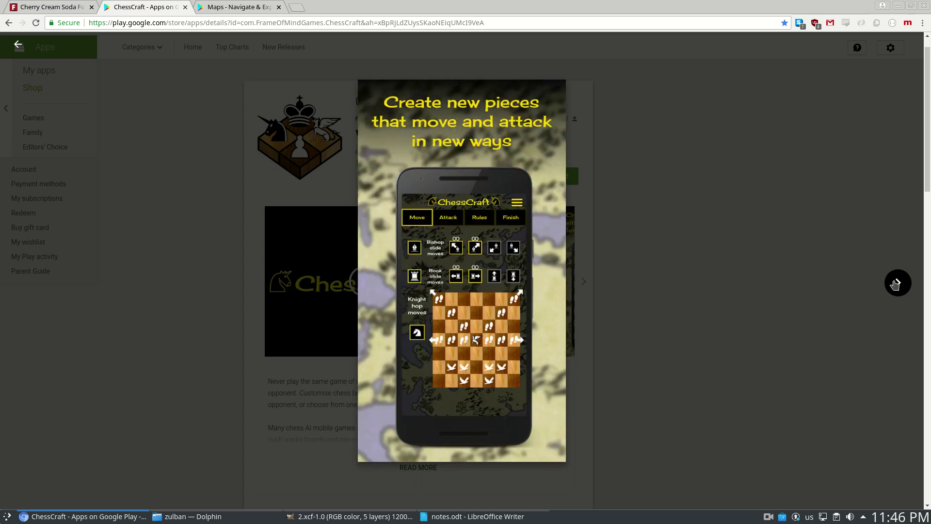
{"action": "left_click", "coordinate": [896, 285]}
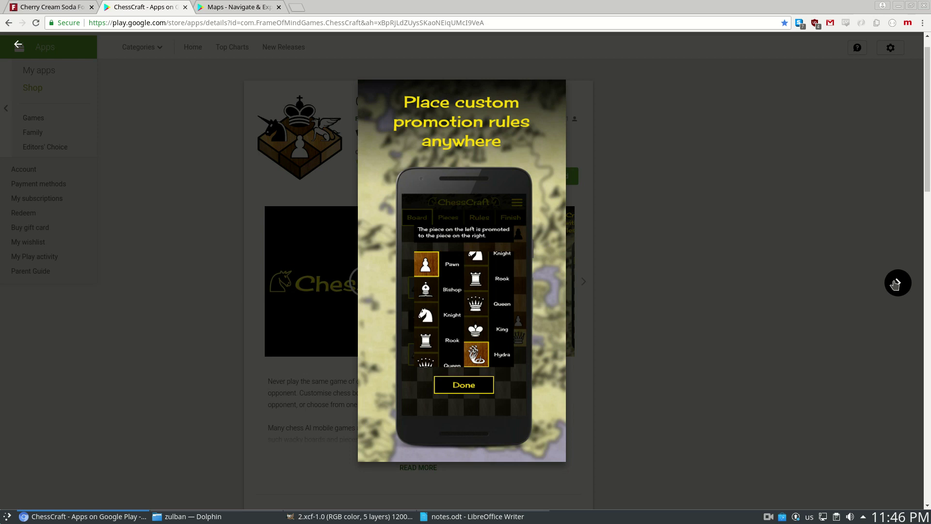
{"action": "left_click", "coordinate": [895, 284]}
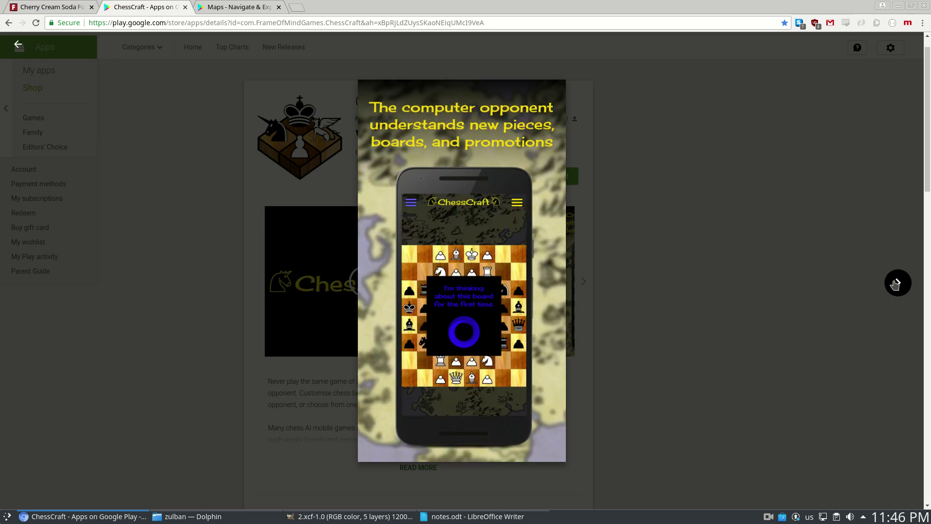
{"action": "left_click", "coordinate": [896, 284]}
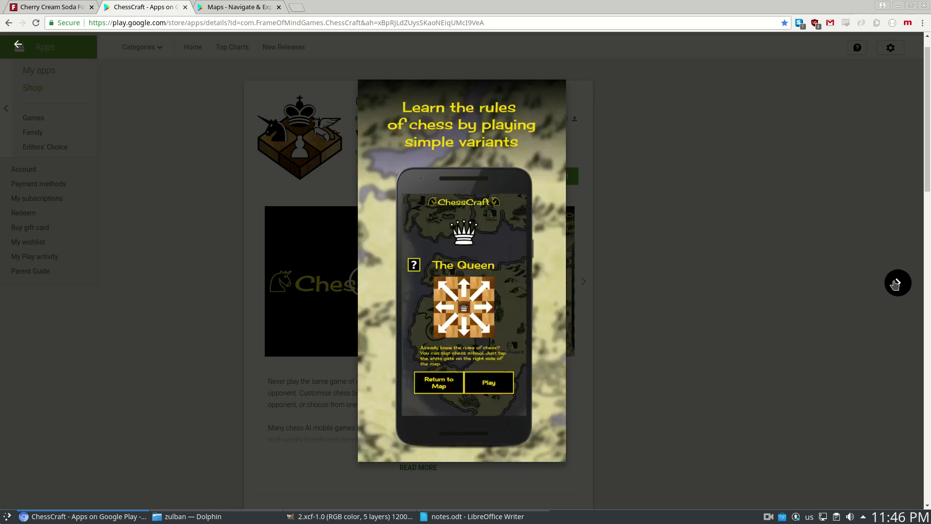
{"action": "left_click", "coordinate": [896, 285]}
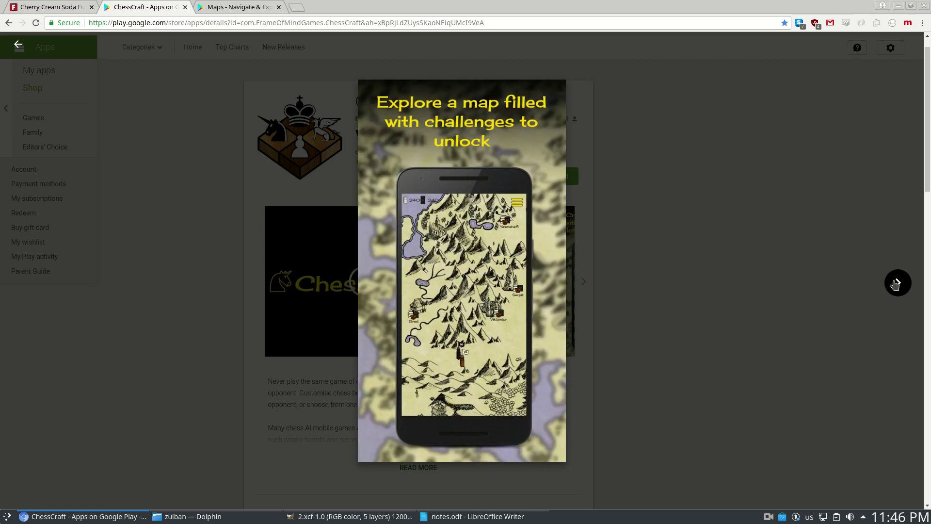
{"action": "left_click", "coordinate": [753, 199]}
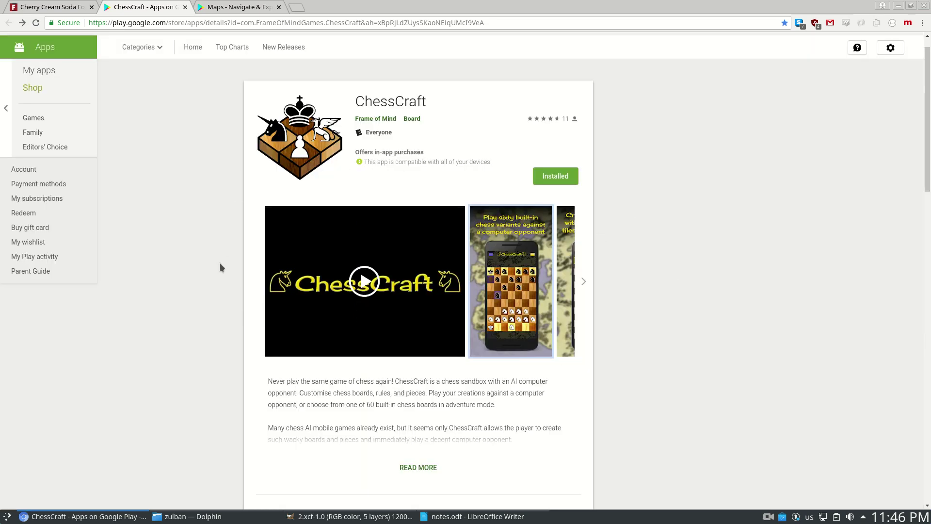
On the Google Maps listing, enlarge the first screenshot and page through the next ones
{"action": "left_click", "coordinate": [254, 5]}
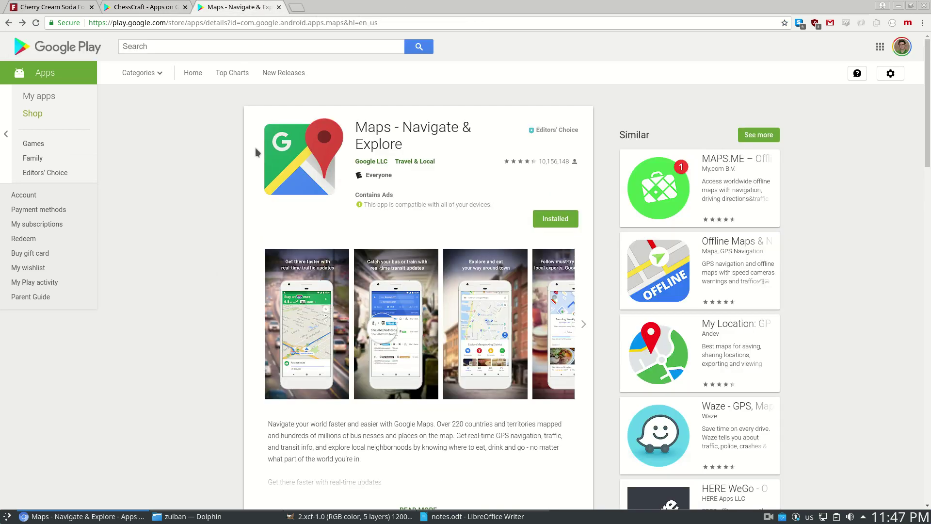
{"action": "left_click", "coordinate": [308, 326]}
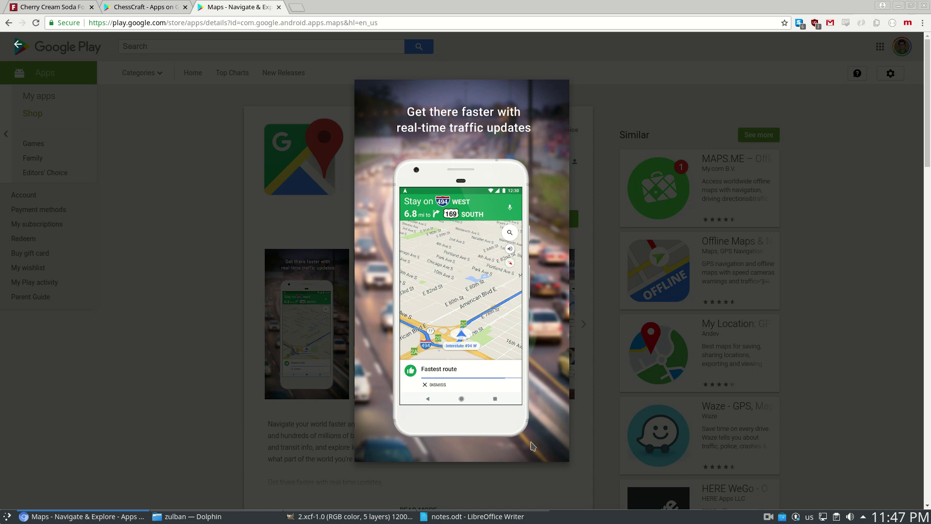
{"action": "left_click", "coordinate": [898, 284]}
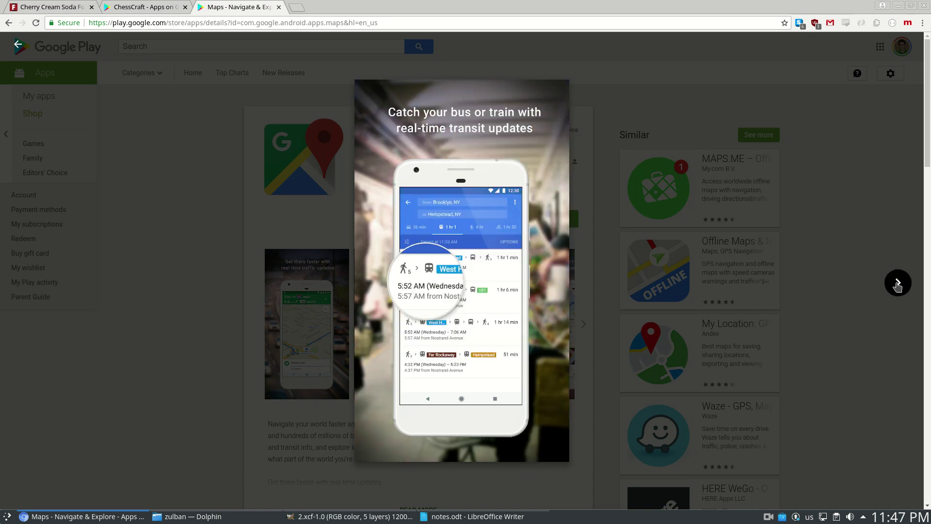
{"action": "left_click", "coordinate": [898, 283]}
{"action": "left_click", "coordinate": [898, 284]}
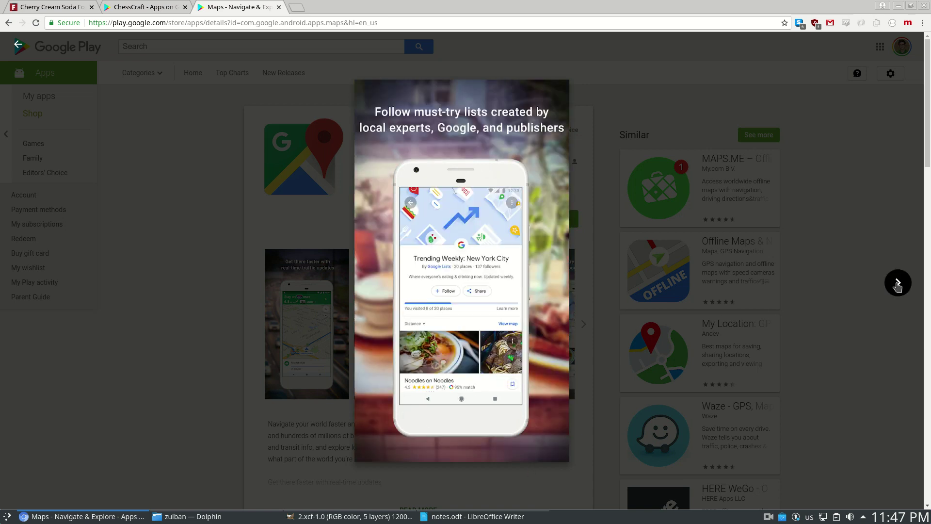
{"action": "key", "text": "alt+Tab"}
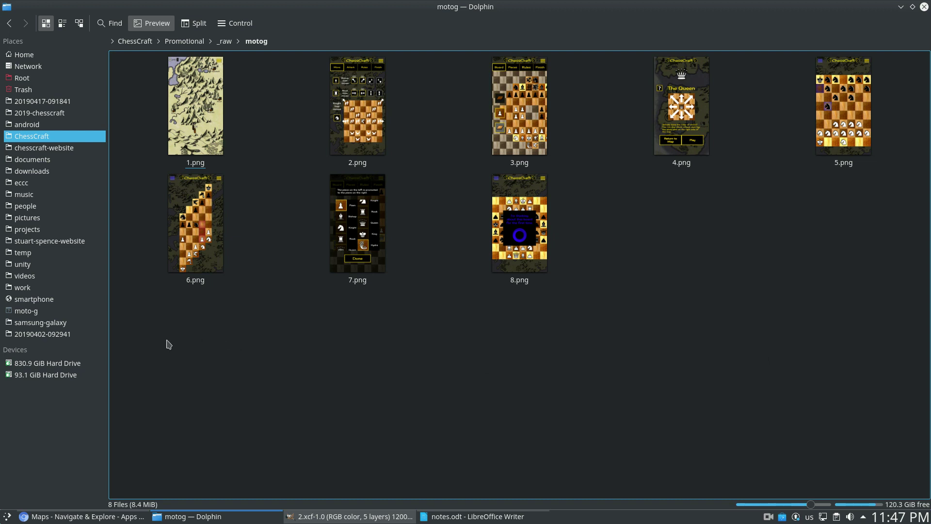
In the motog folder, select all eight screenshots 1.png–8.png, then clear the selection
{"action": "left_click_drag", "start_coordinate": [168, 343], "coordinate": [767, 297]}
{"action": "left_click_drag", "start_coordinate": [179, 340], "coordinate": [895, 132]}
{"action": "left_click", "coordinate": [896, 132]}
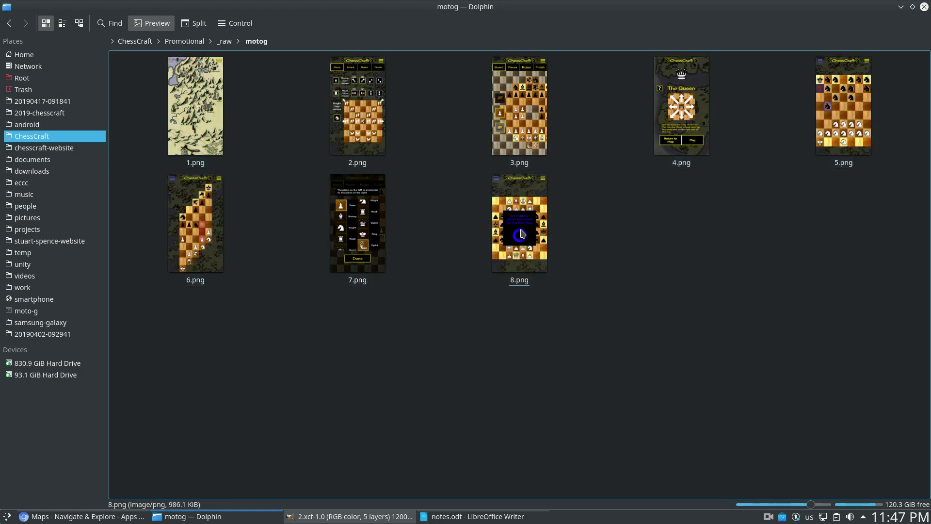
{"action": "left_click_drag", "start_coordinate": [879, 318], "coordinate": [460, 313]}
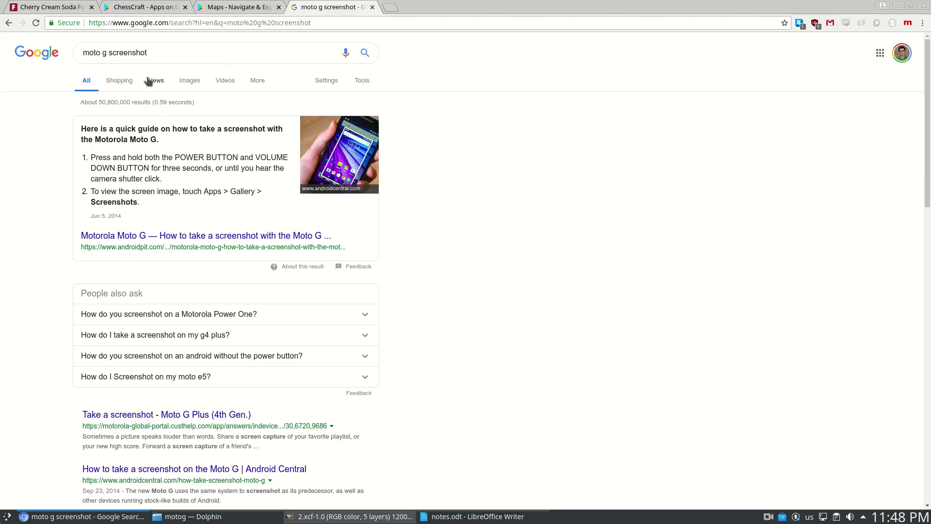
{"action": "left_click_drag", "start_coordinate": [175, 53], "coordinate": [151, 53]}
{"action": "left_click", "coordinate": [98, 51]}
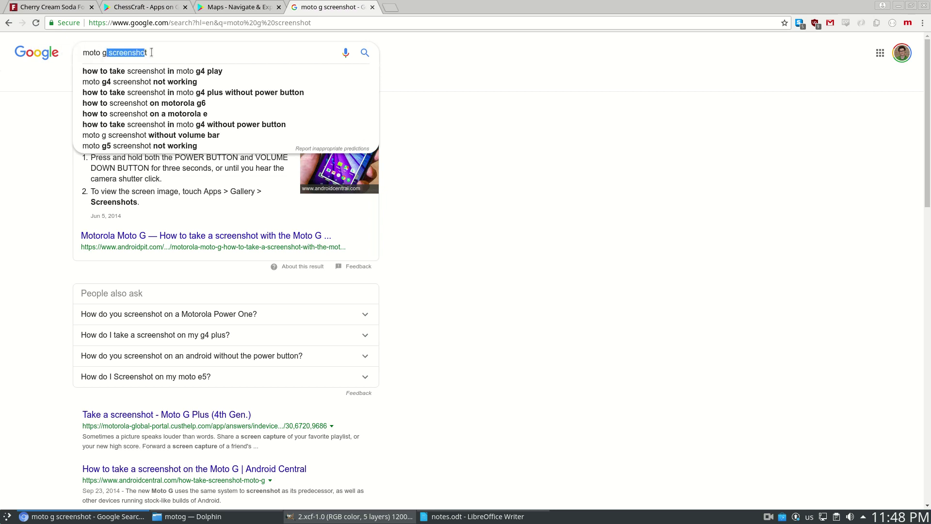
{"action": "left_click", "coordinate": [459, 169]}
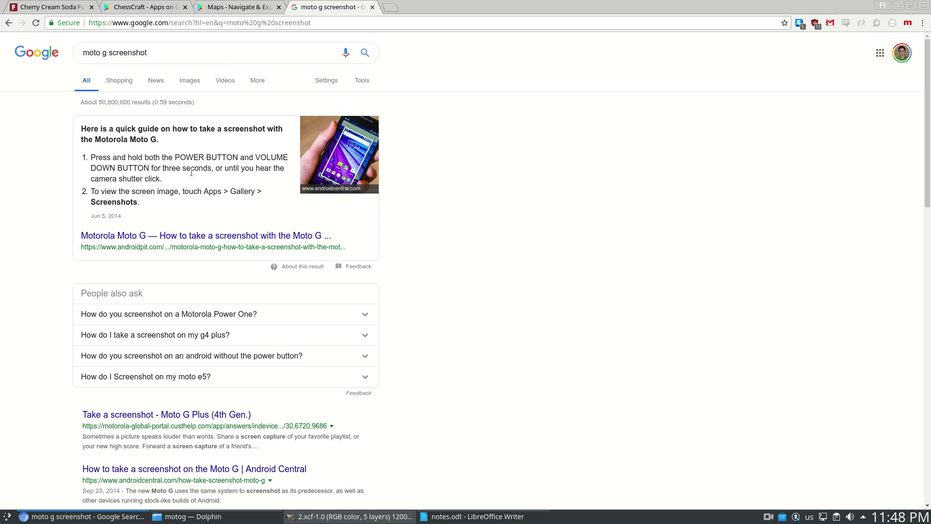
{"action": "key", "text": "alt+Tab"}
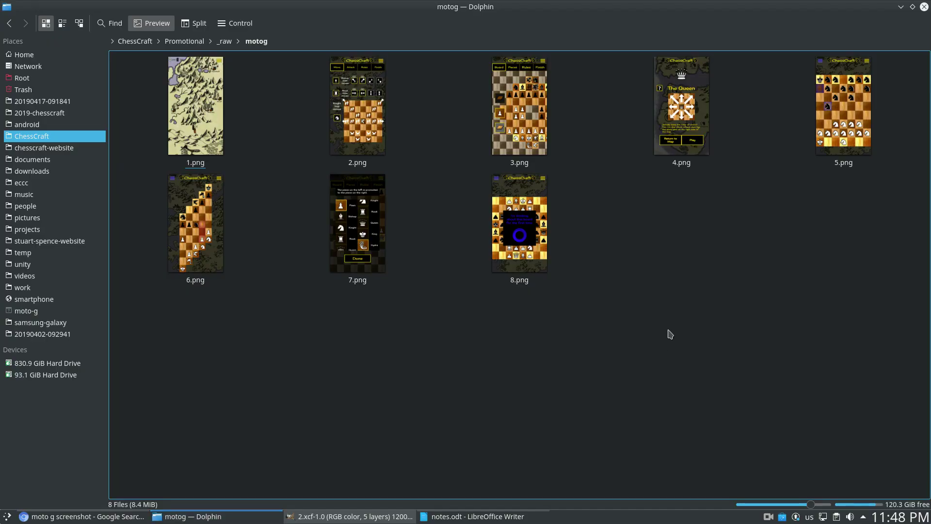
Open 8.png, the computer-thinking board screenshot, in Gwenview
{"action": "left_click_drag", "start_coordinate": [898, 372], "coordinate": [157, 65]}
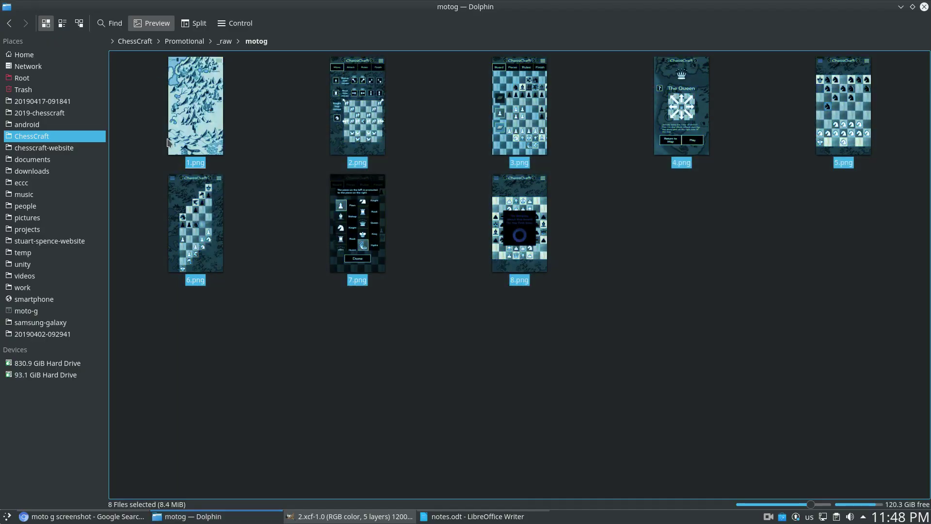
{"action": "left_click", "coordinate": [173, 346]}
{"action": "left_click_drag", "start_coordinate": [183, 359], "coordinate": [524, 403]}
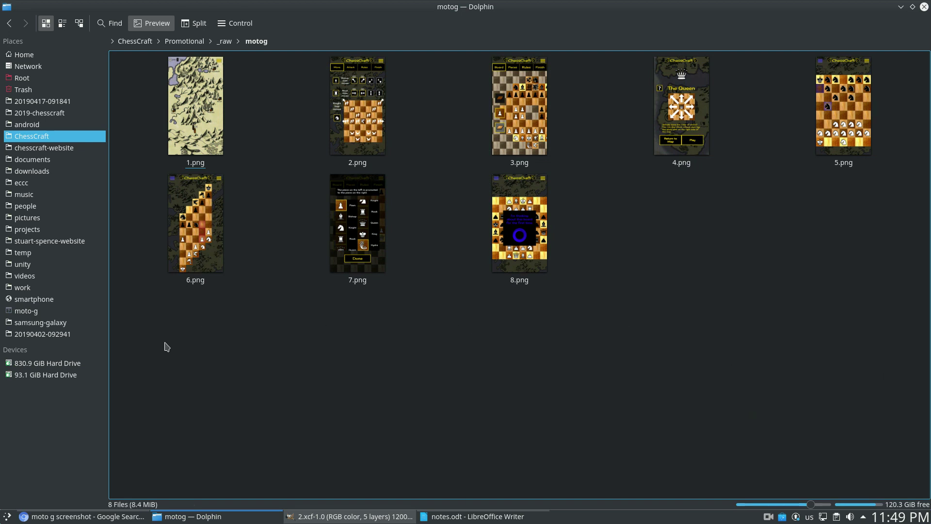
{"action": "left_click_drag", "start_coordinate": [165, 364], "coordinate": [882, 369]}
{"action": "left_click", "coordinate": [521, 235]}
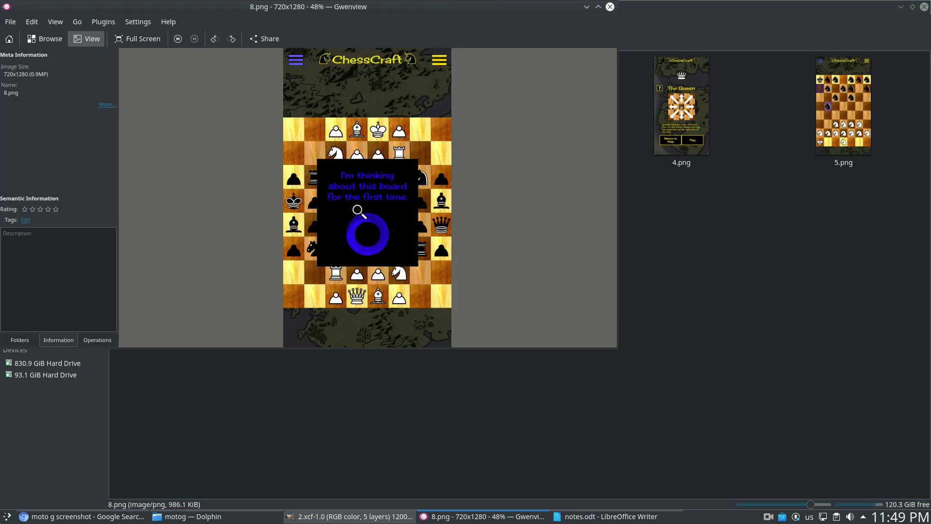
{"action": "scroll", "coordinate": [357, 209], "scroll_direction": "up", "scroll_amount": 4, "text": "ctrl"}
{"action": "scroll", "coordinate": [359, 212], "scroll_direction": "down", "scroll_amount": 3, "text": "ctrl"}
{"action": "scroll", "coordinate": [200, 90], "scroll_direction": "up", "scroll_amount": 3}
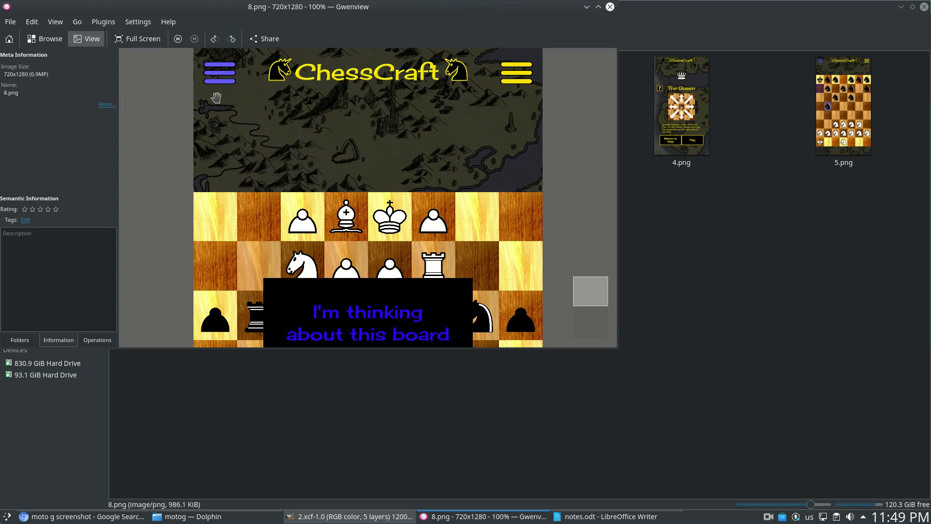
{"action": "left_click_drag", "start_coordinate": [329, 209], "coordinate": [387, 302]}
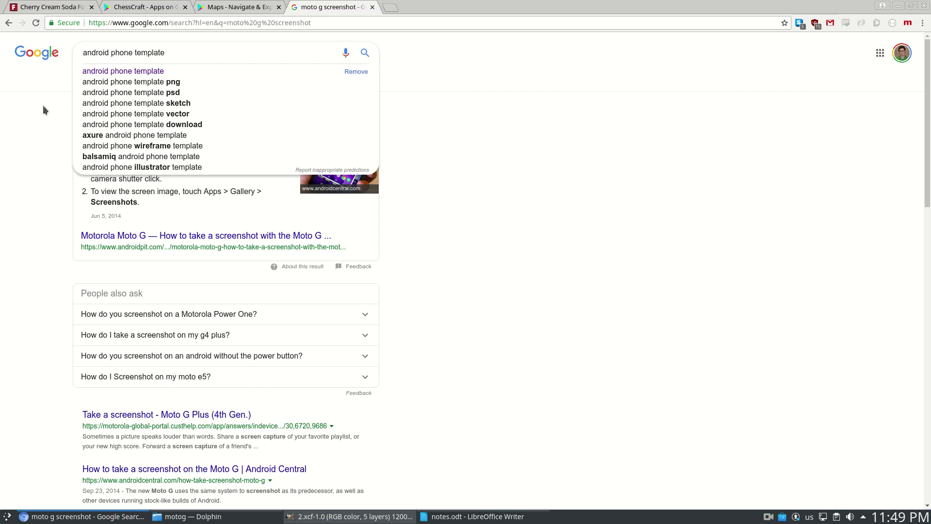
Search images for 'android phone template' and preview the 740×740 MockUPhone template
{"action": "key", "text": "Return"}
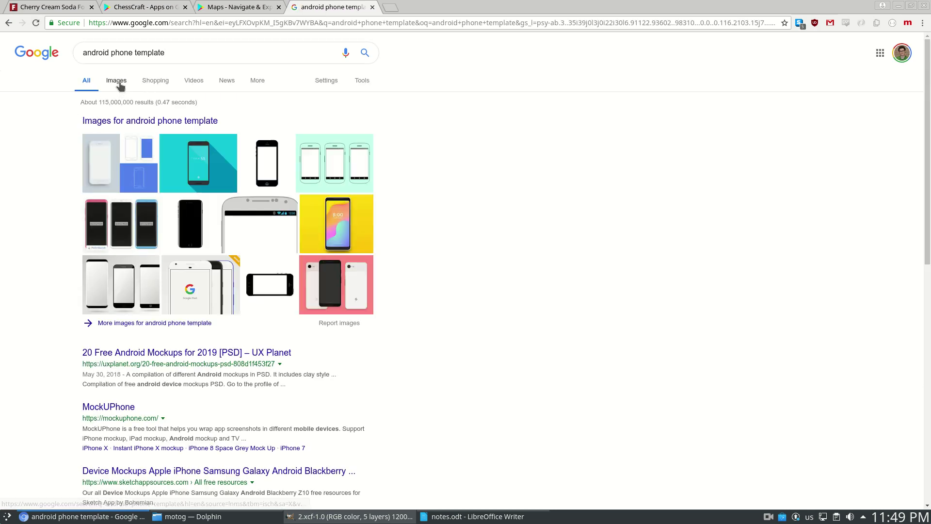
{"action": "left_click", "coordinate": [117, 82]}
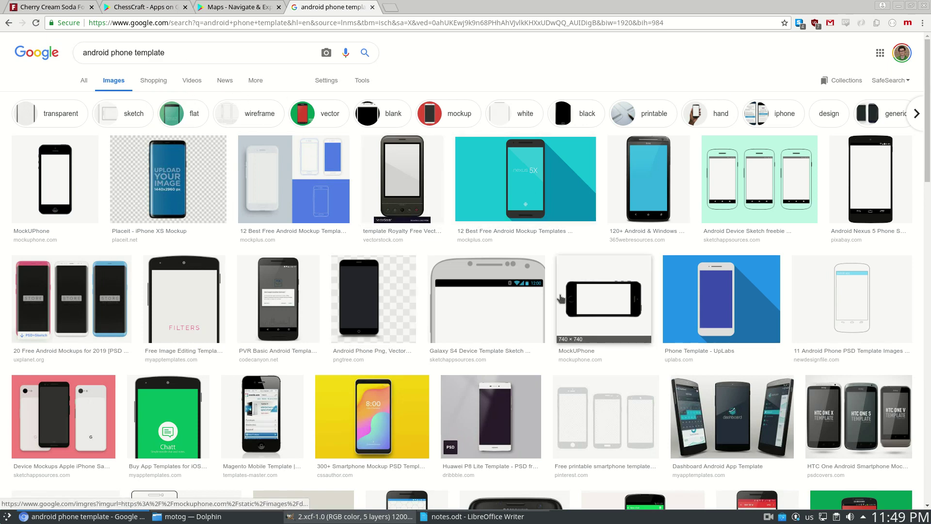
{"action": "scroll", "coordinate": [535, 308], "scroll_direction": "down", "scroll_amount": 10}
{"action": "scroll", "coordinate": [535, 308], "scroll_direction": "down", "scroll_amount": 5}
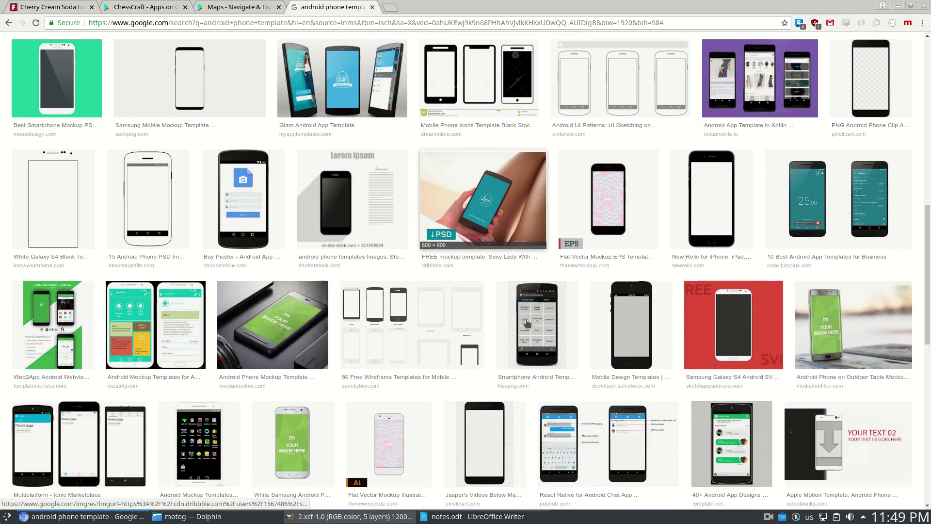
{"action": "scroll", "coordinate": [742, 363], "scroll_direction": "up", "scroll_amount": 15}
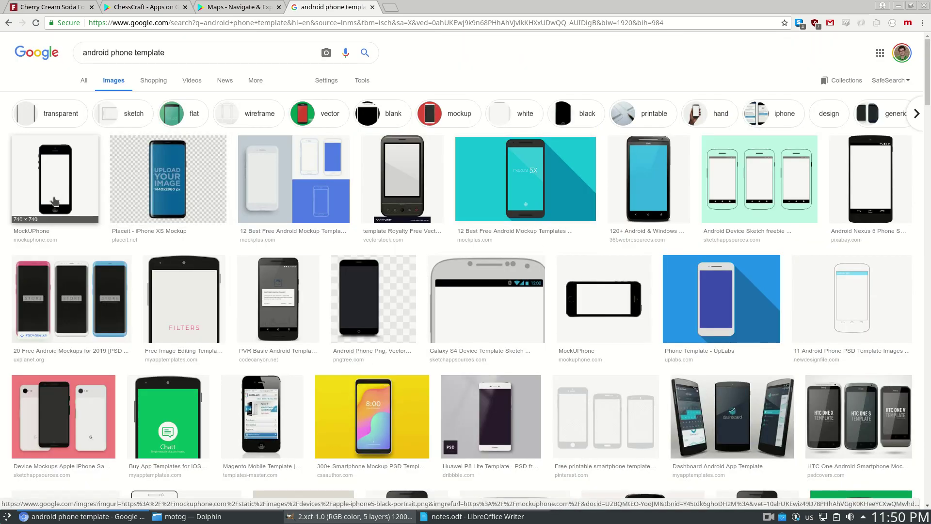
{"action": "left_click", "coordinate": [55, 199]}
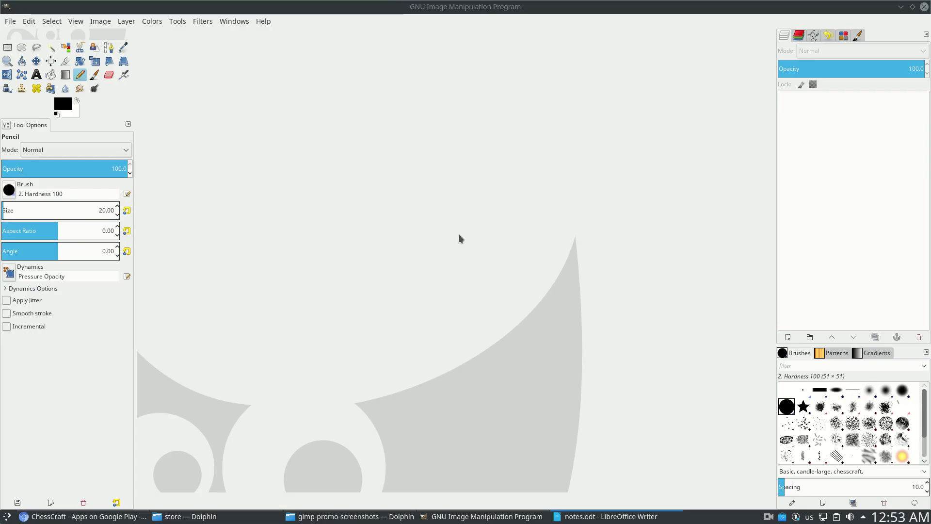
Create a new image 1200 px wide and 2200 px high via File > New
{"action": "left_click", "coordinate": [10, 22]}
{"action": "left_click", "coordinate": [22, 35]}
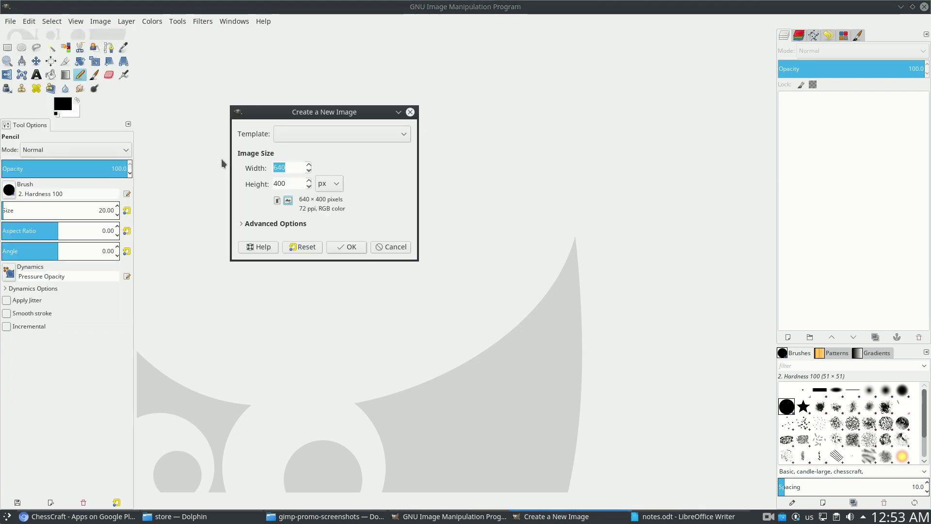
{"action": "left_click_drag", "start_coordinate": [295, 167], "coordinate": [234, 160]}
{"action": "type", "text": "1200"}
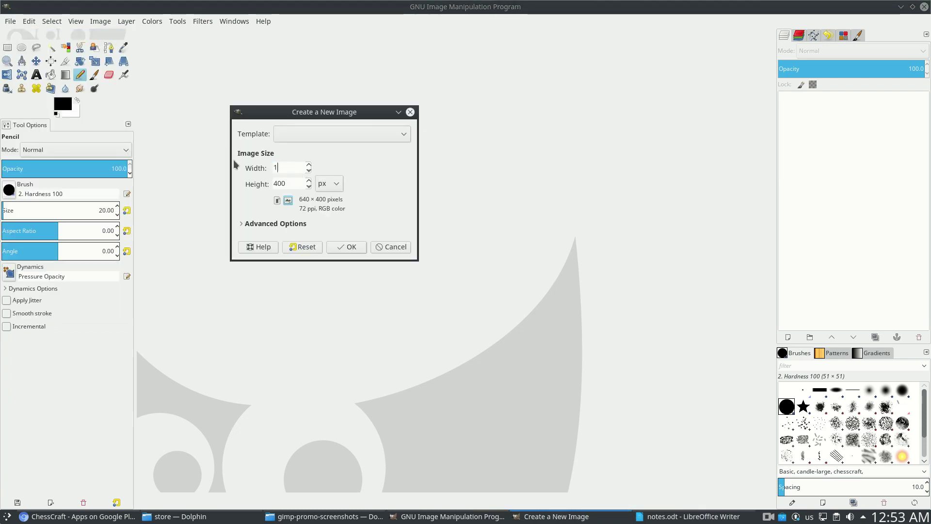
{"action": "key", "text": "Tab"}
{"action": "type", "text": "2200"}
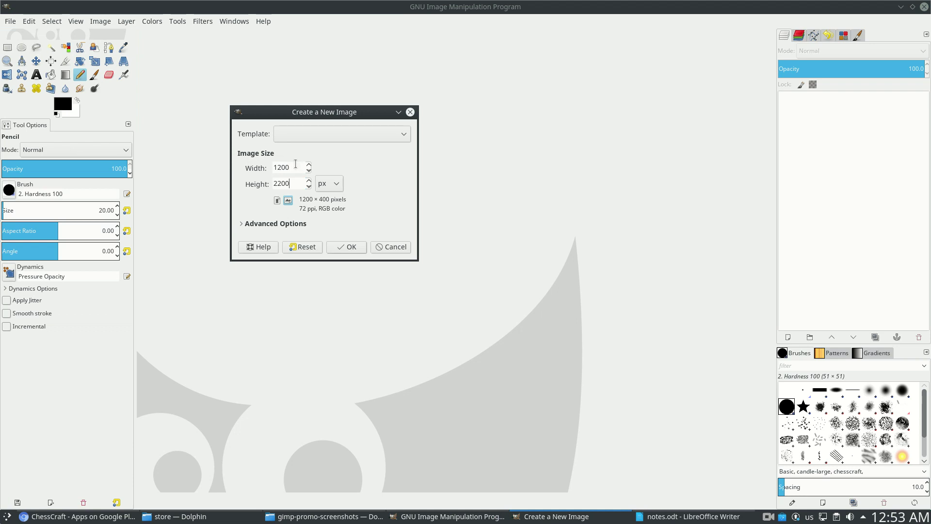
{"action": "left_click", "coordinate": [355, 251]}
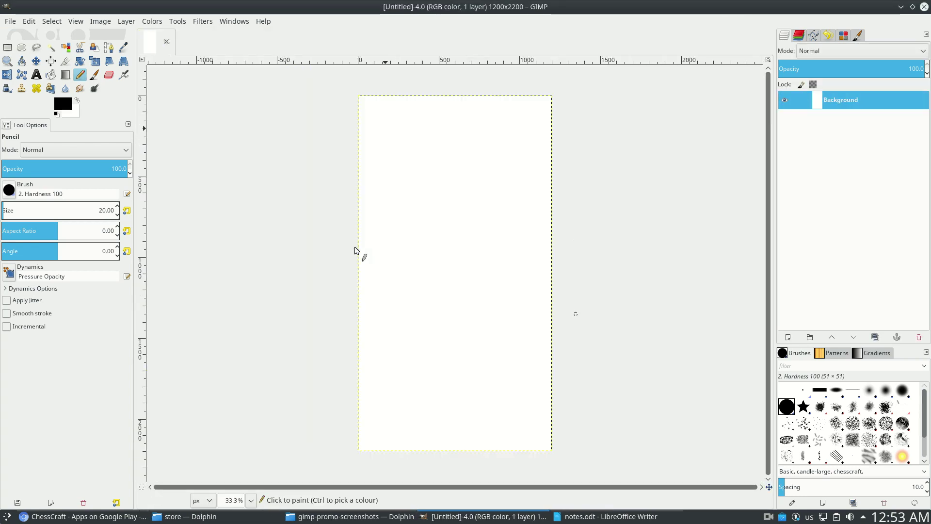
Drop android-template.png from the store folder onto the canvas as a layer and zoom out
{"action": "key", "text": "alt+Tab"}
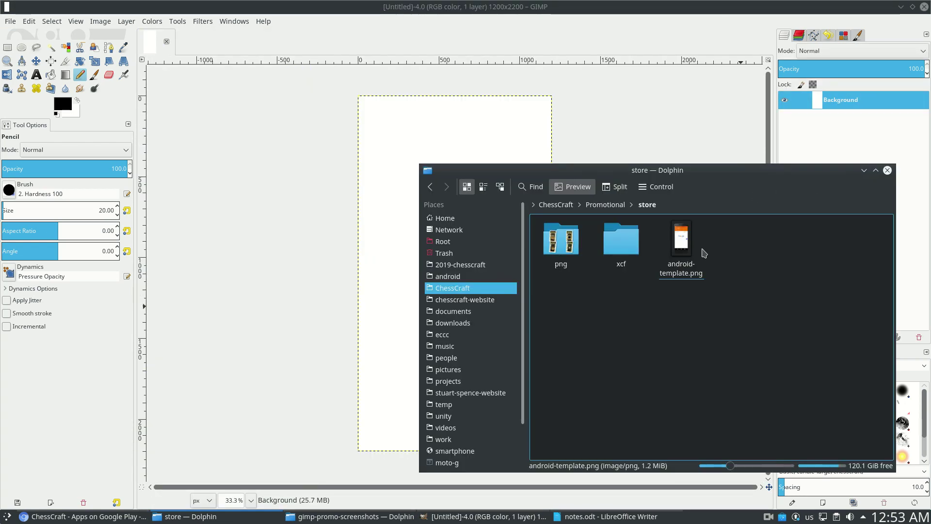
{"action": "left_click_drag", "start_coordinate": [686, 255], "coordinate": [460, 137]}
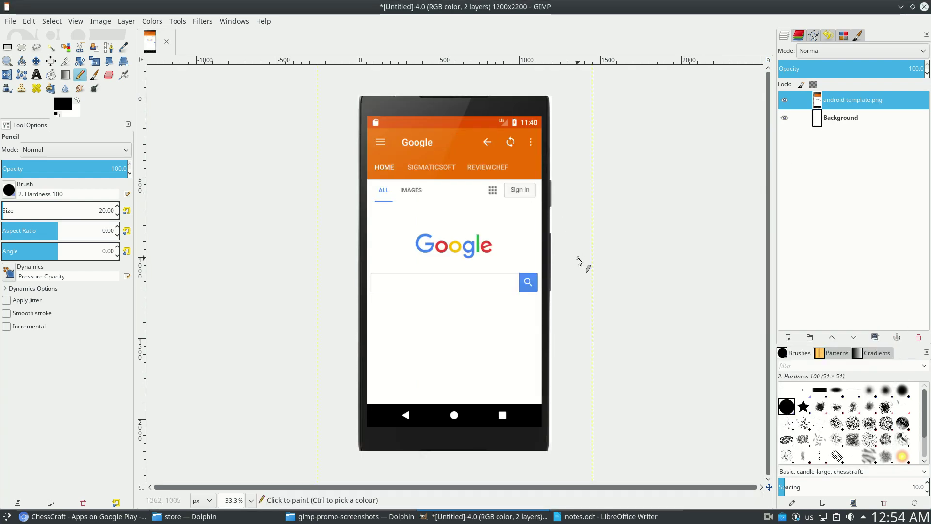
{"action": "key", "text": "minus"}
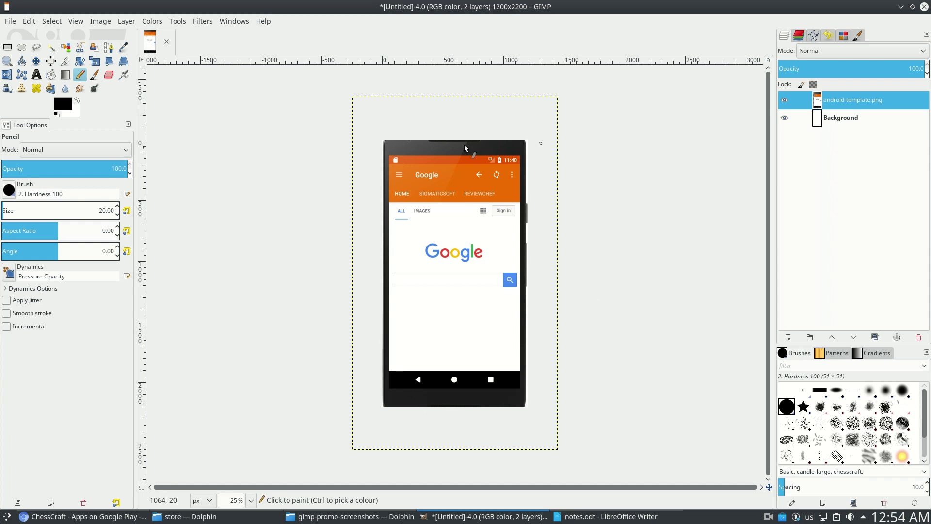
Scale the phone template layer down to 1164 × 1995 px
{"action": "key", "text": "shift+s"}
{"action": "left_click", "coordinate": [229, 162]}
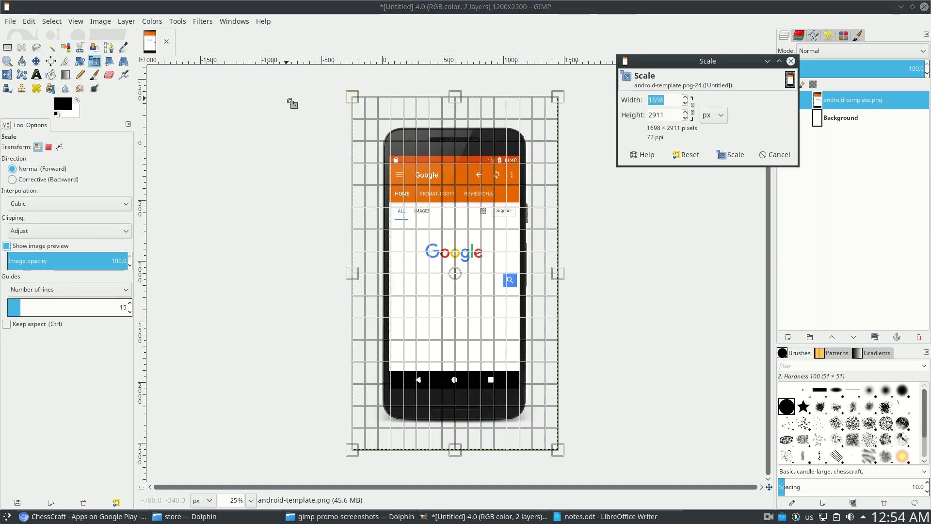
{"action": "left_click_drag", "start_coordinate": [302, 83], "coordinate": [398, 201]}
{"action": "left_click", "coordinate": [730, 154]}
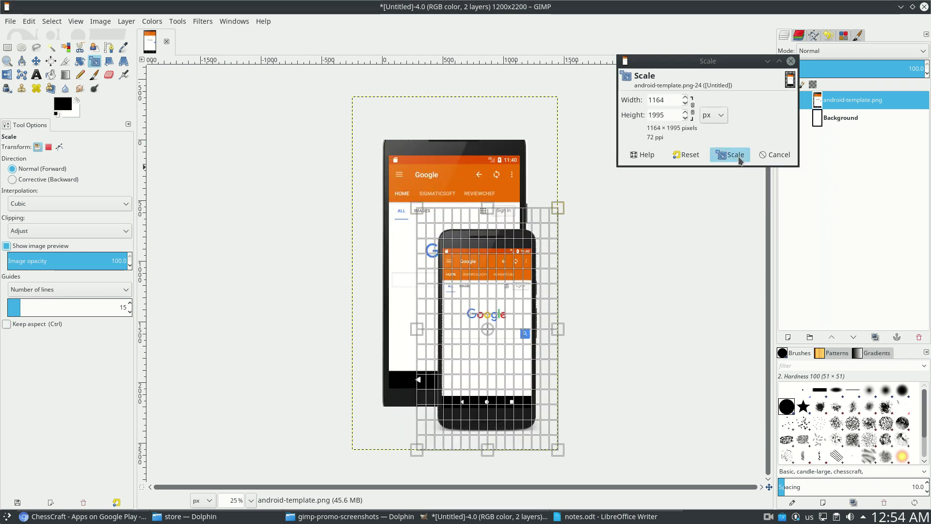
Move the scaled phone up and left so it sits inside the canvas
{"action": "key", "text": "m"}
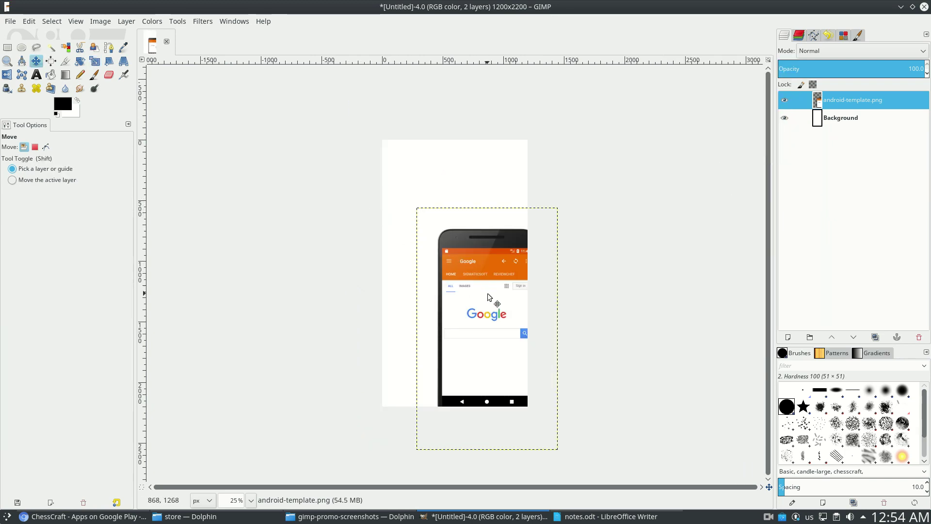
{"action": "left_click_drag", "start_coordinate": [487, 294], "coordinate": [457, 263]}
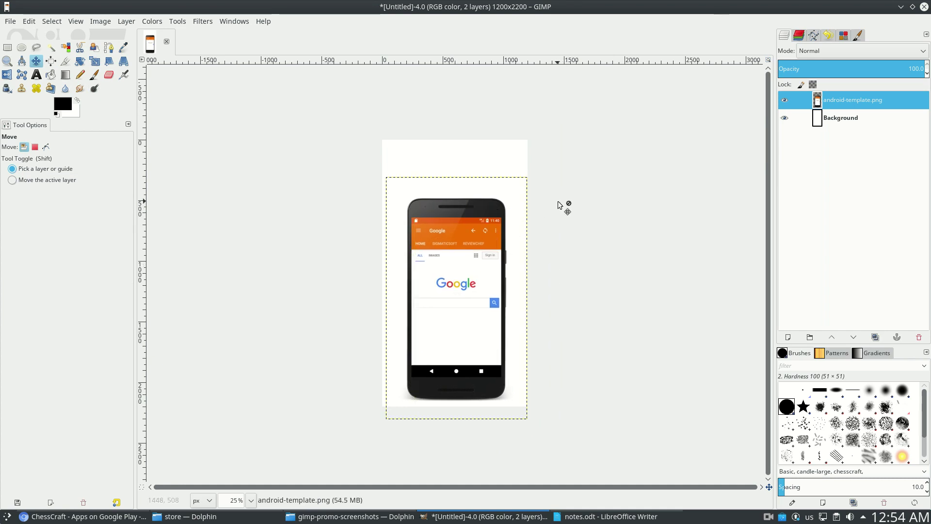
{"action": "right_click", "coordinate": [857, 117]}
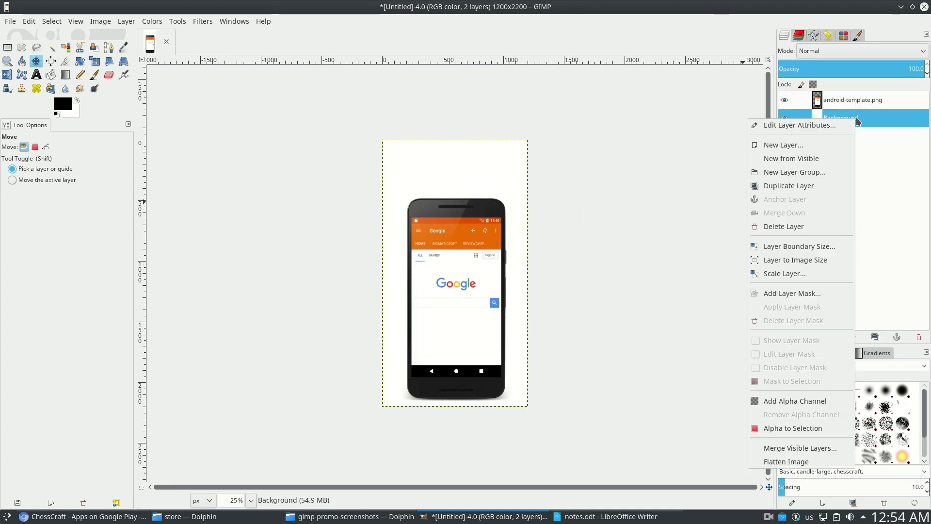
Delete the Background layer and draw a rectangle selection over the phone's screen
{"action": "left_click", "coordinate": [796, 228]}
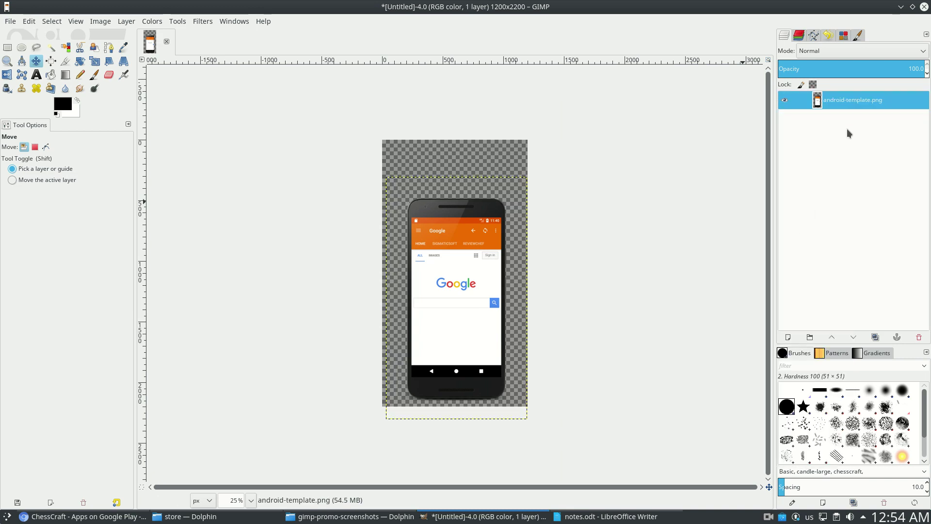
{"action": "key", "text": "r"}
{"action": "key", "text": "plus"}
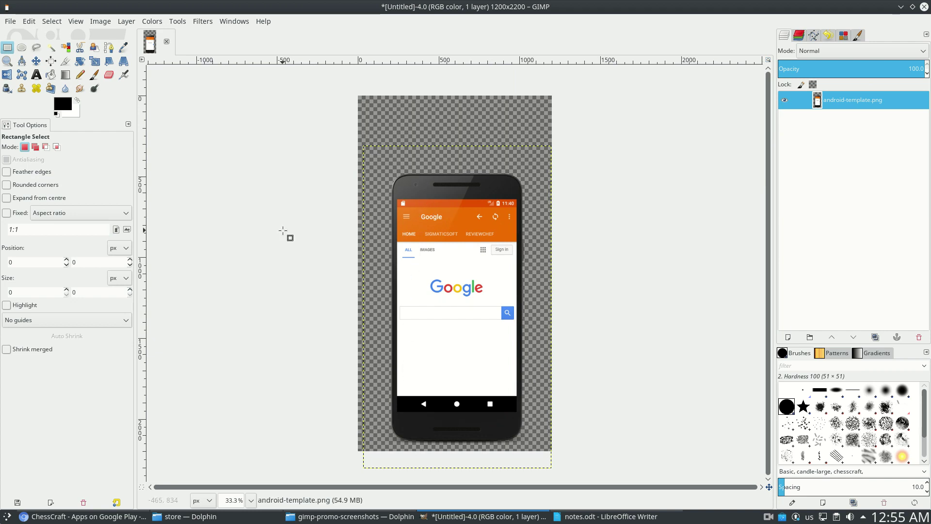
{"action": "left_click_drag", "start_coordinate": [398, 200], "coordinate": [519, 411]}
{"action": "scroll", "coordinate": [402, 202], "scroll_direction": "up", "scroll_amount": 5}
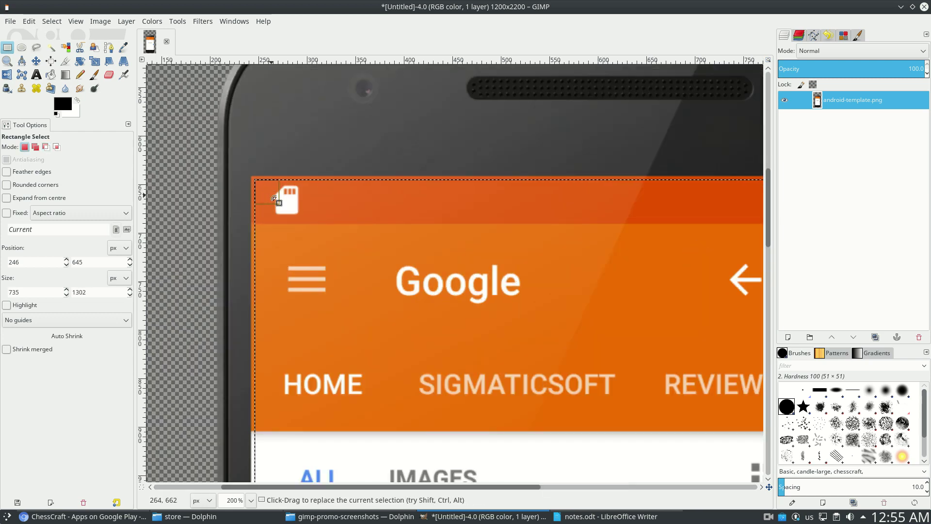
{"action": "left_click_drag", "start_coordinate": [274, 198], "coordinate": [262, 192]}
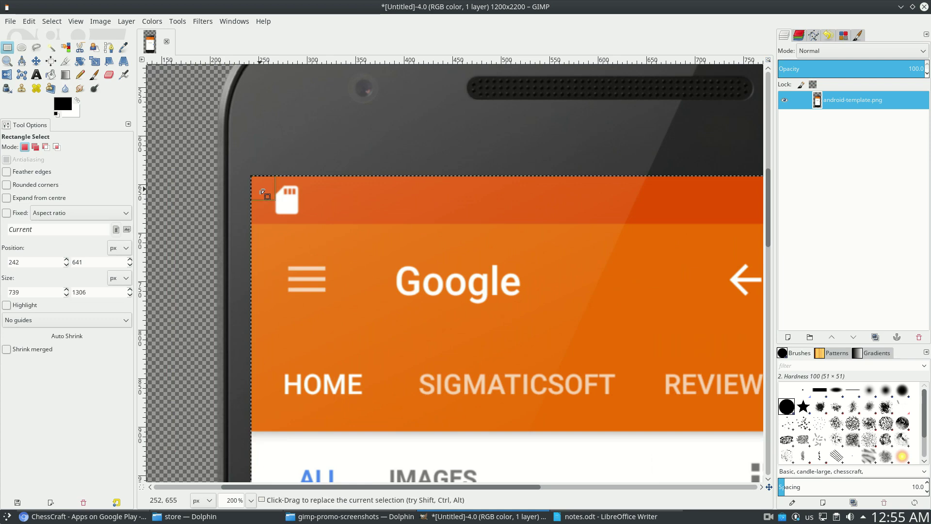
Extend the selection to the screen's bottom-right edge and clear it to transparency
{"action": "scroll", "coordinate": [436, 197], "scroll_direction": "right", "scroll_amount": 10}
{"action": "scroll", "coordinate": [537, 156], "scroll_direction": "down", "scroll_amount": 6}
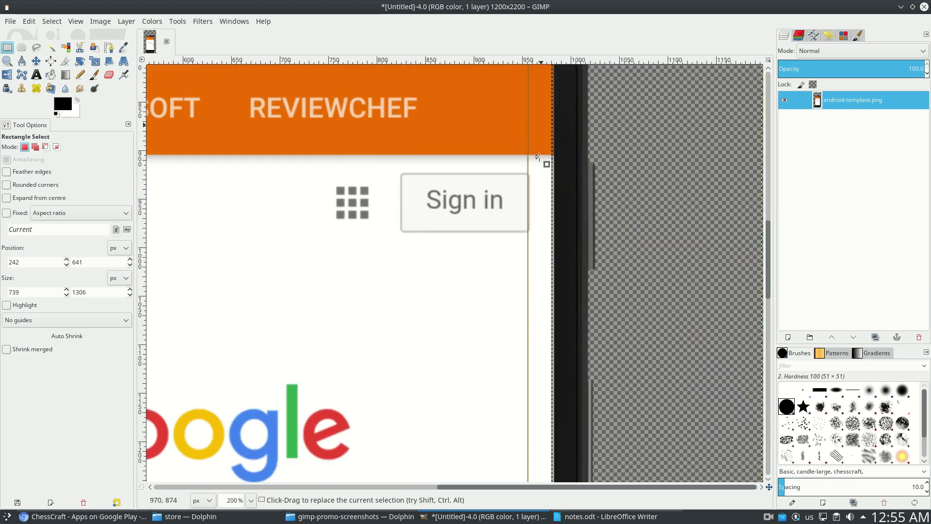
{"action": "scroll", "coordinate": [537, 157], "scroll_direction": "down", "scroll_amount": 4}
{"action": "scroll", "coordinate": [483, 116], "scroll_direction": "up", "scroll_amount": 7}
{"action": "scroll", "coordinate": [485, 183], "scroll_direction": "up", "scroll_amount": 2}
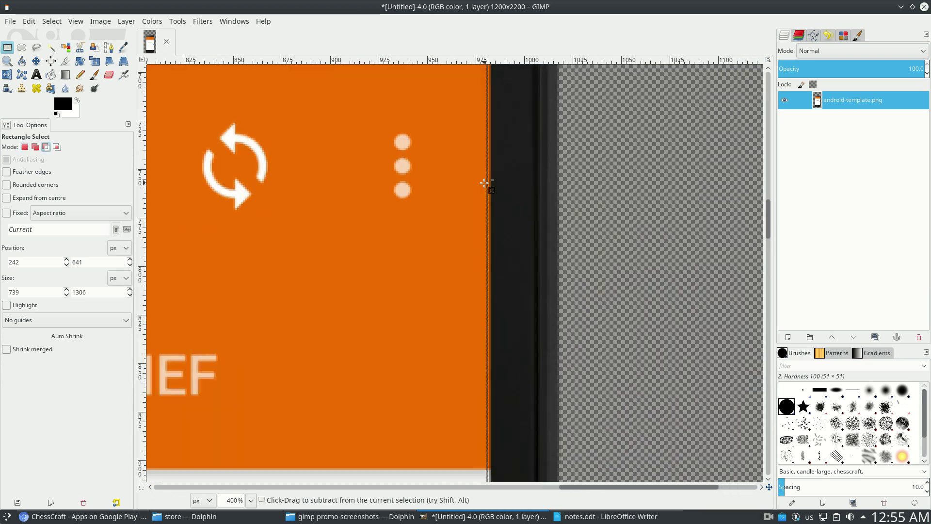
{"action": "scroll", "coordinate": [485, 182], "scroll_direction": "up", "scroll_amount": 2}
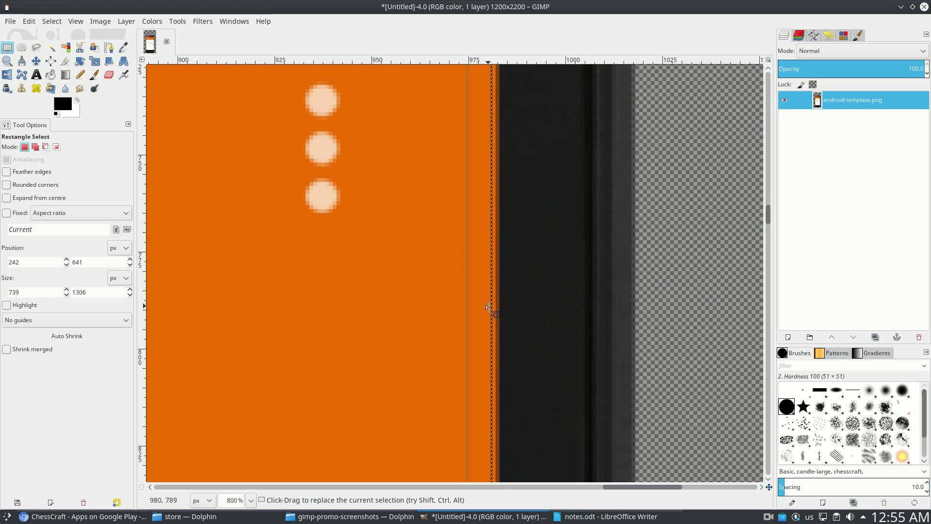
{"action": "scroll", "coordinate": [494, 194], "scroll_direction": "down", "scroll_amount": 10}
{"action": "scroll", "coordinate": [499, 223], "scroll_direction": "down", "scroll_amount": 12}
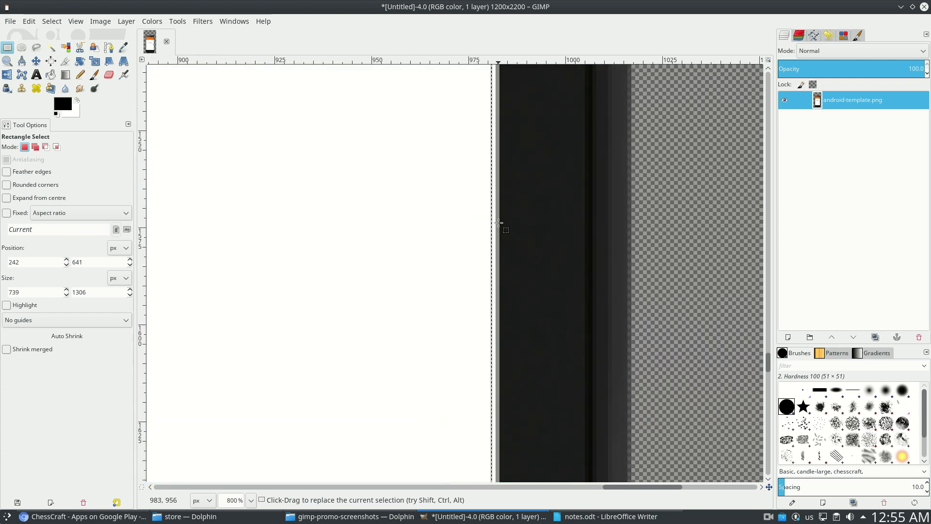
{"action": "scroll", "coordinate": [499, 223], "scroll_direction": "down", "scroll_amount": 13}
{"action": "scroll", "coordinate": [499, 223], "scroll_direction": "down", "scroll_amount": 2}
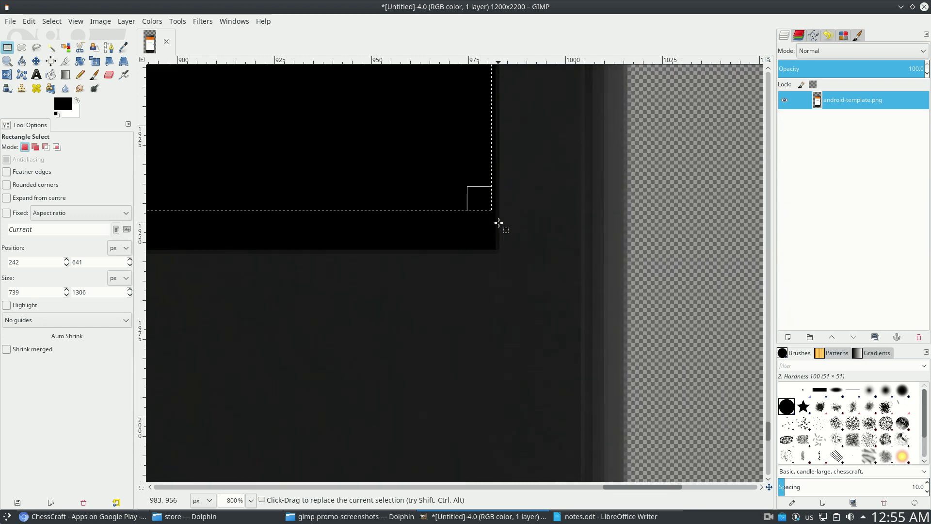
{"action": "left_click_drag", "start_coordinate": [481, 199], "coordinate": [484, 238]}
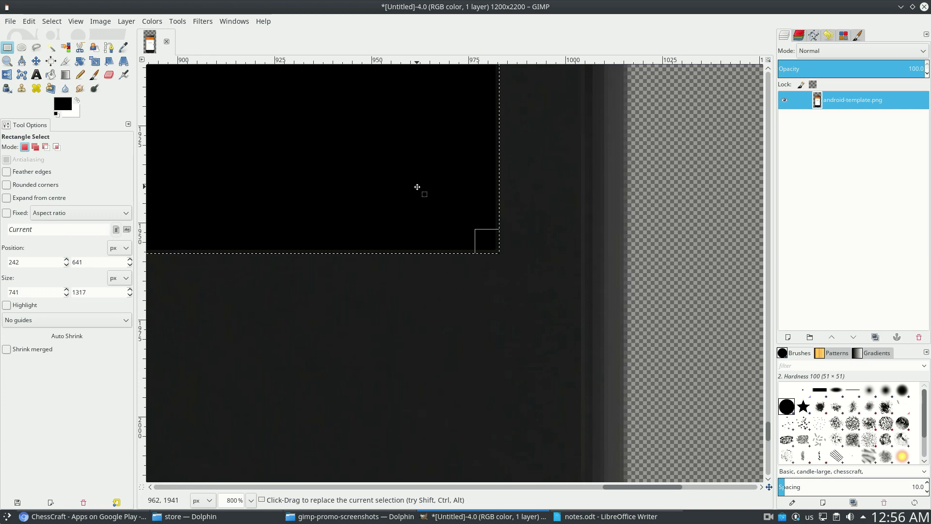
{"action": "key", "text": "Delete"}
{"action": "scroll", "coordinate": [418, 187], "scroll_direction": "down", "scroll_amount": 1}
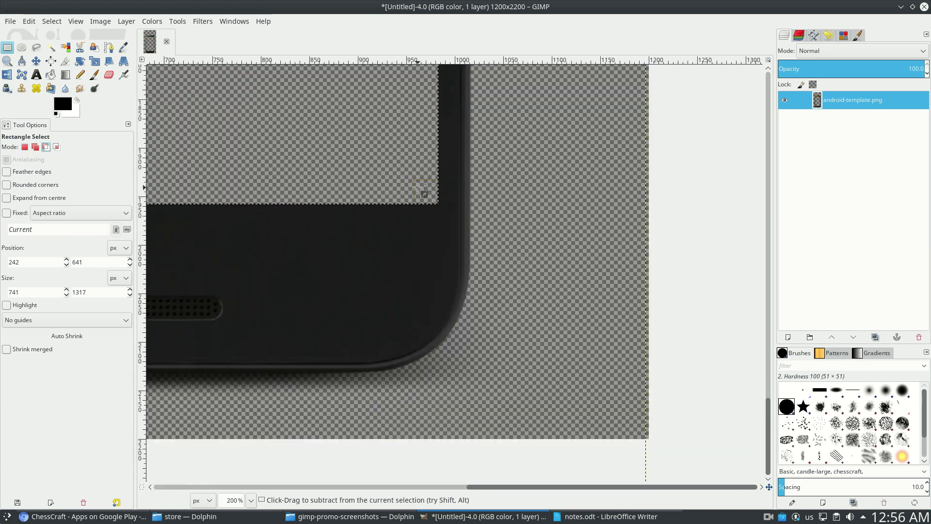
{"action": "scroll", "coordinate": [418, 186], "scroll_direction": "down", "scroll_amount": 5}
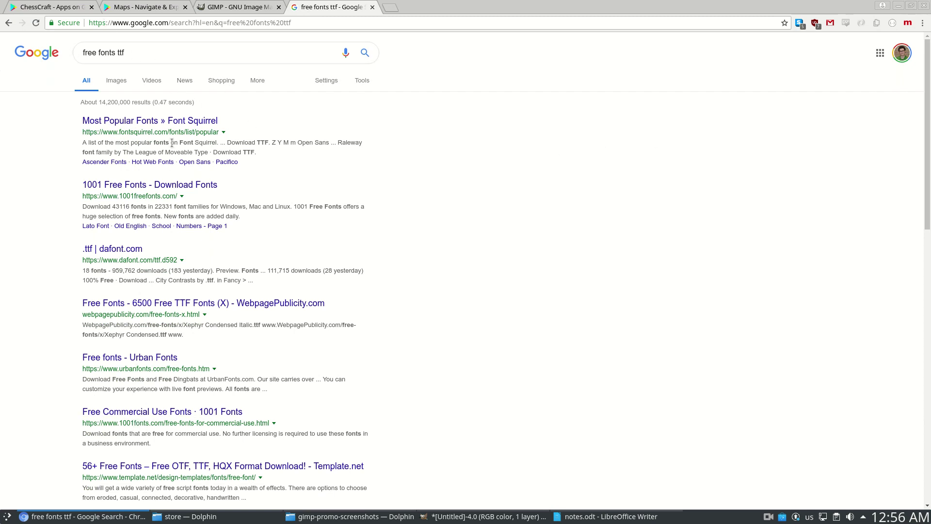
Search for the Cherry Cream Soda font and check its license: Public domain, GPL, OFL
{"action": "left_click", "coordinate": [275, 55]}
{"action": "type", "text": "cher"}
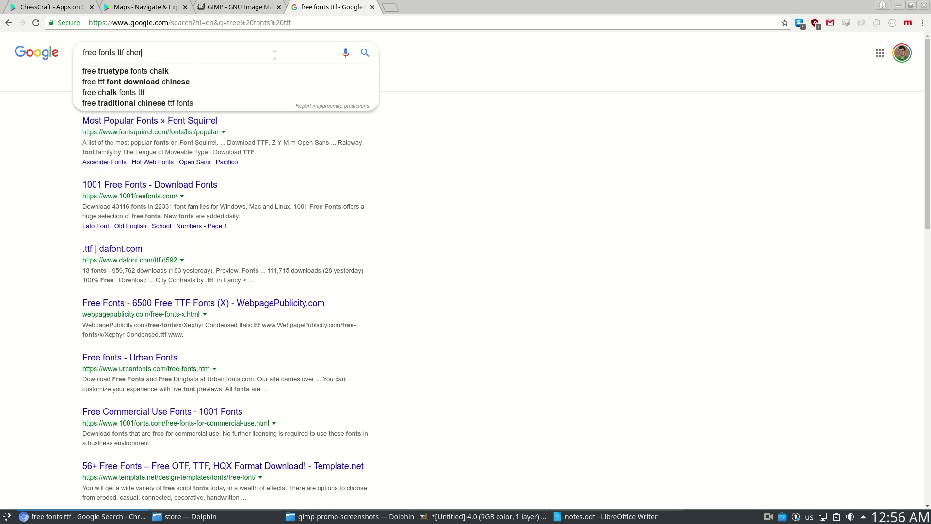
{"action": "type", "text": "ry cream soda"}
{"action": "key", "text": "Return"}
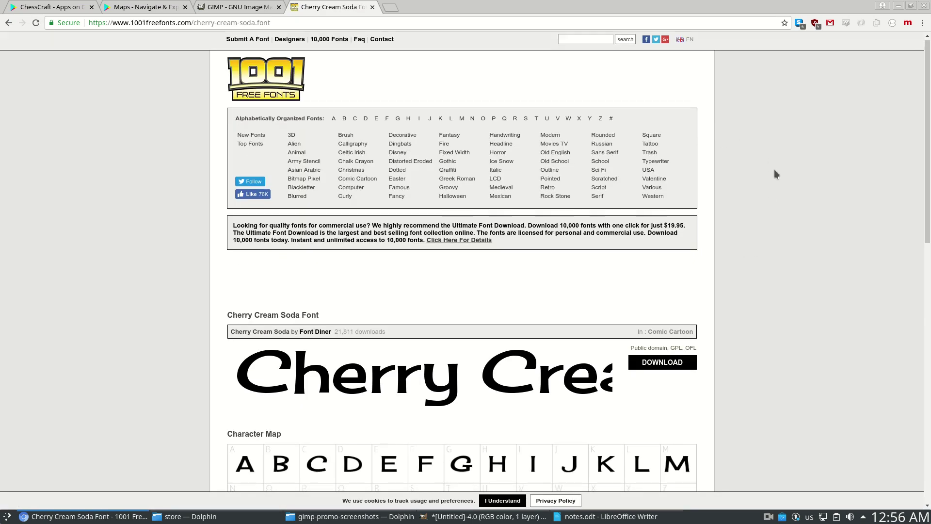
{"action": "scroll", "coordinate": [775, 170], "scroll_direction": "down", "scroll_amount": 7}
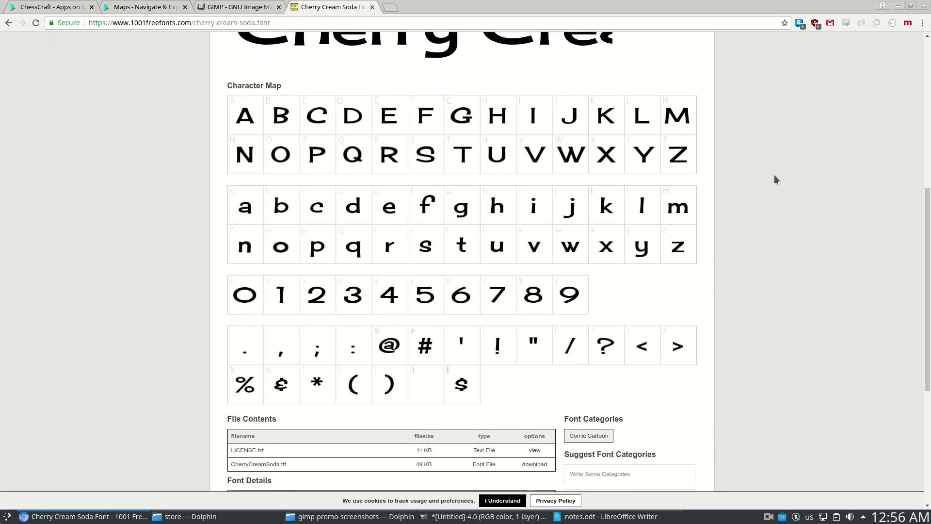
{"action": "scroll", "coordinate": [775, 180], "scroll_direction": "down", "scroll_amount": 4}
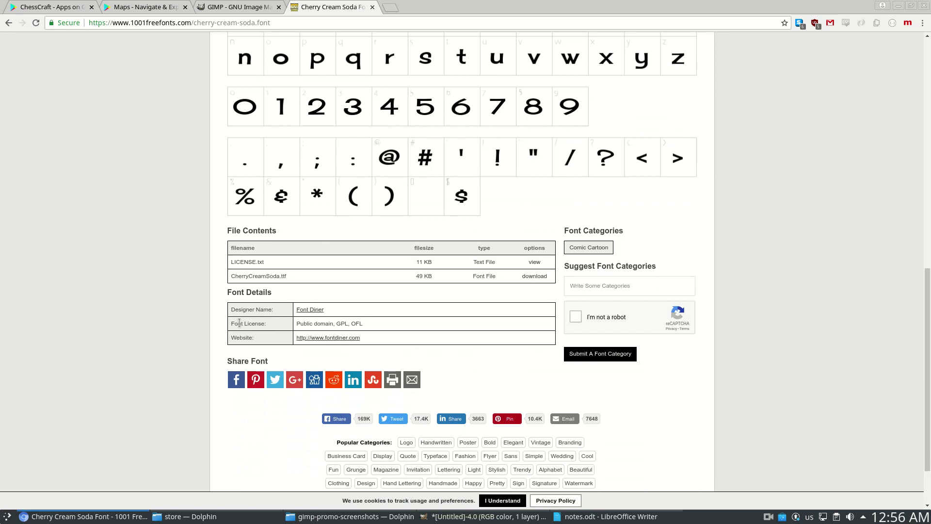
{"action": "left_click_drag", "start_coordinate": [239, 323], "coordinate": [347, 322]}
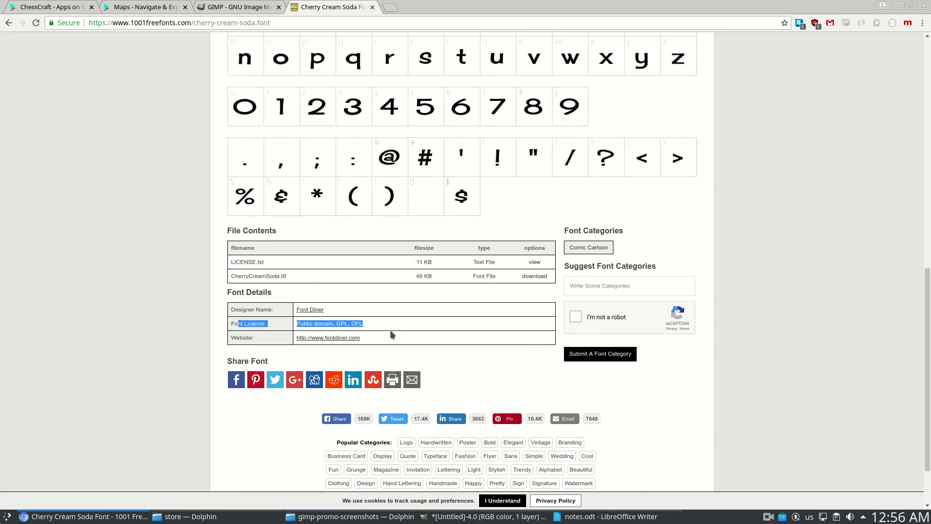
{"action": "left_click", "coordinate": [373, 323]}
{"action": "left_click_drag", "start_coordinate": [338, 324], "coordinate": [296, 325]}
Scroll through the search results to review the tutorials on adding fonts to GIMP
{"action": "scroll", "coordinate": [651, 321], "scroll_direction": "up", "scroll_amount": 5}
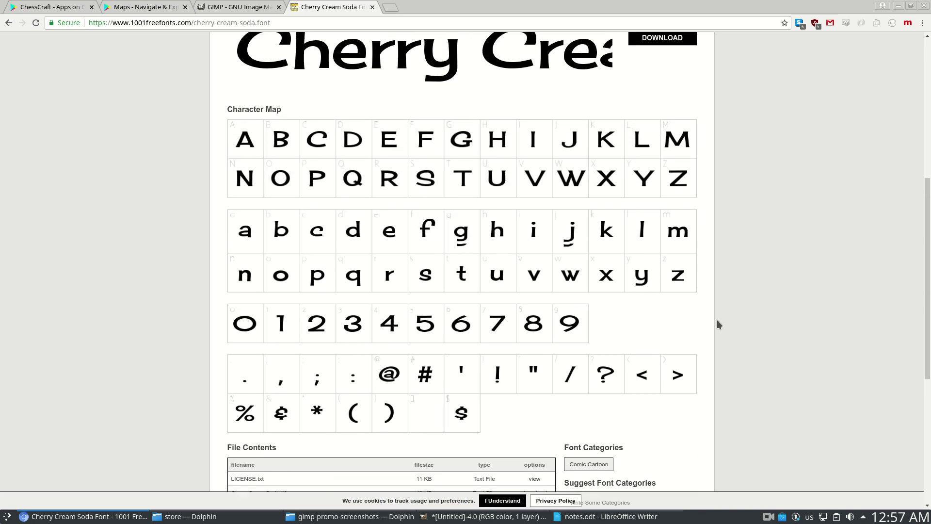
{"action": "scroll", "coordinate": [717, 320], "scroll_direction": "up", "scroll_amount": 7}
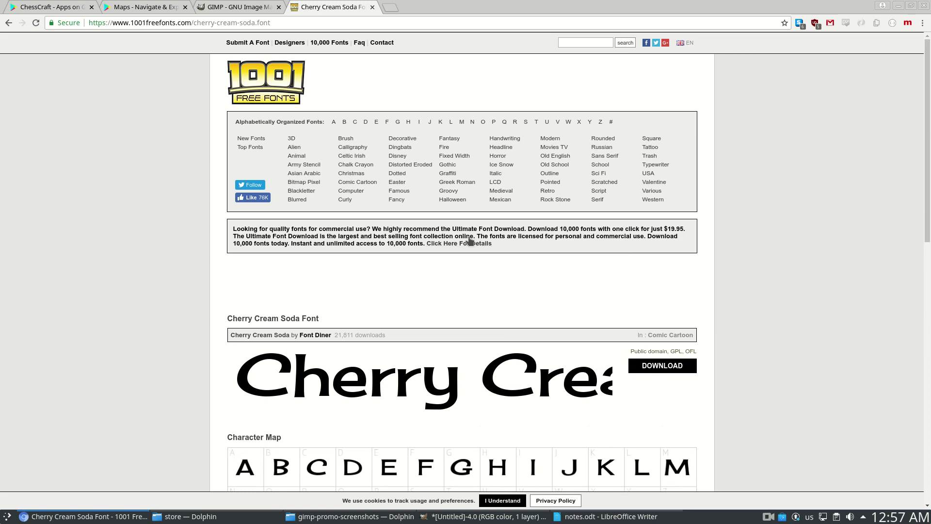
{"action": "scroll", "coordinate": [605, 342], "scroll_direction": "down", "scroll_amount": 8}
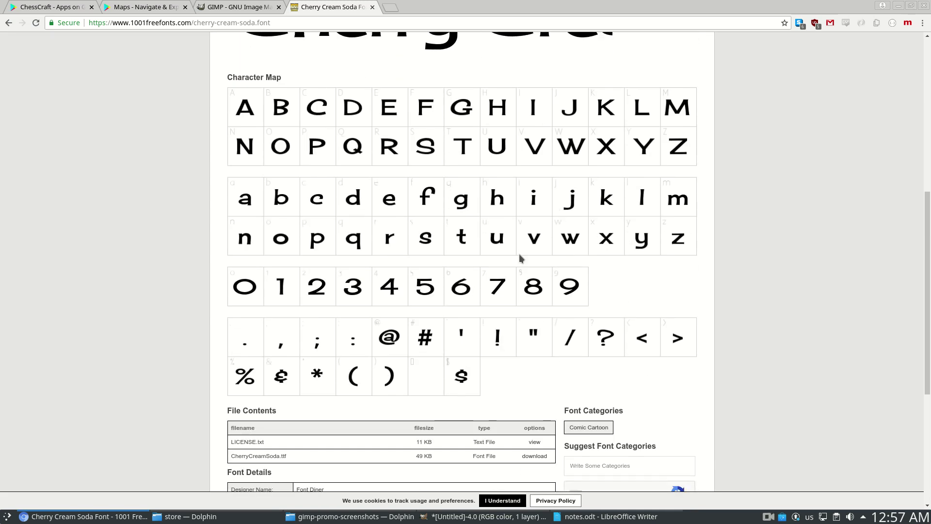
{"action": "scroll", "coordinate": [520, 257], "scroll_direction": "down", "scroll_amount": 3}
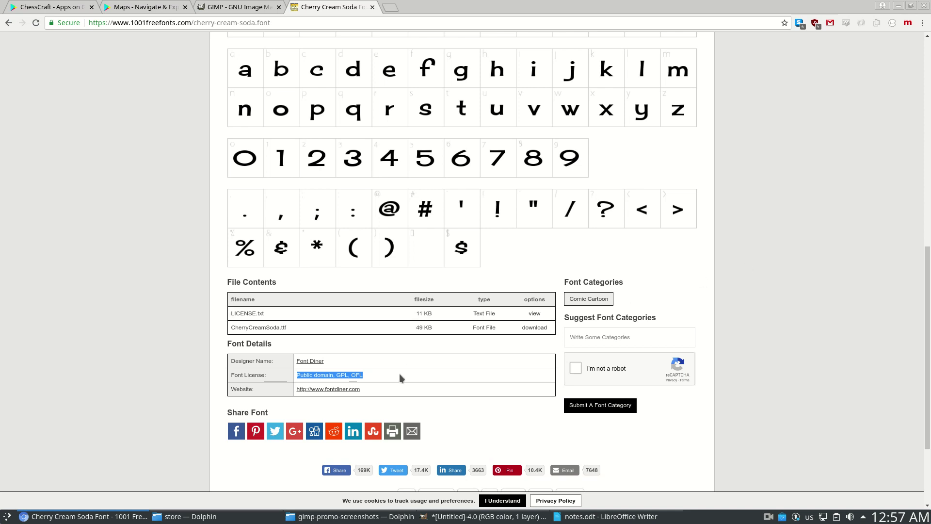
{"action": "left_click_drag", "start_coordinate": [387, 385], "coordinate": [161, 205]}
{"action": "left_click", "coordinate": [161, 205]}
{"action": "scroll", "coordinate": [161, 206], "scroll_direction": "up", "scroll_amount": 4}
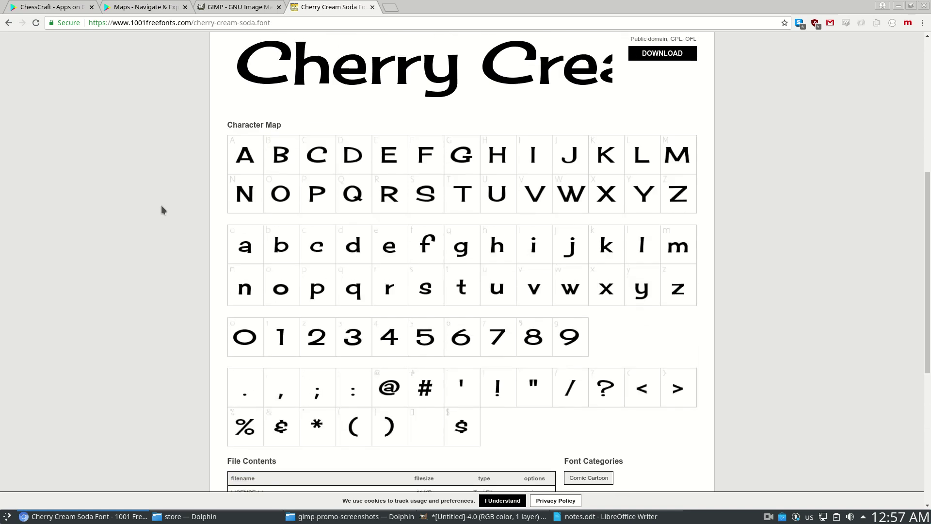
{"action": "scroll", "coordinate": [161, 205], "scroll_direction": "up", "scroll_amount": 4}
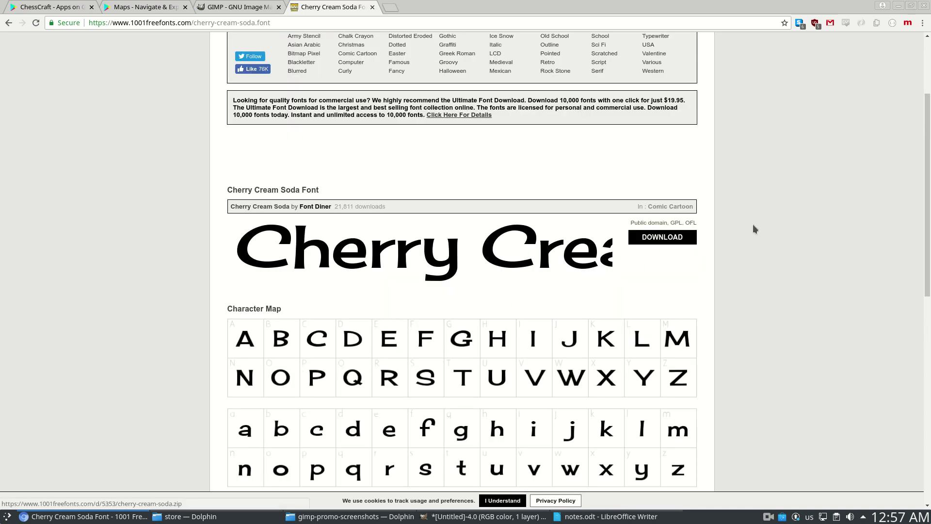
{"action": "scroll", "coordinate": [754, 243], "scroll_direction": "up", "scroll_amount": 3}
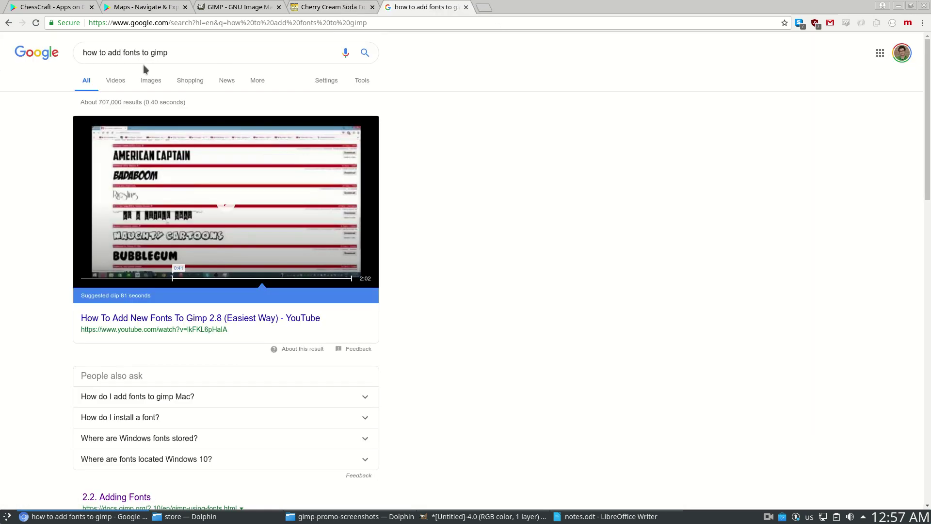
{"action": "scroll", "coordinate": [439, 195], "scroll_direction": "down", "scroll_amount": 2}
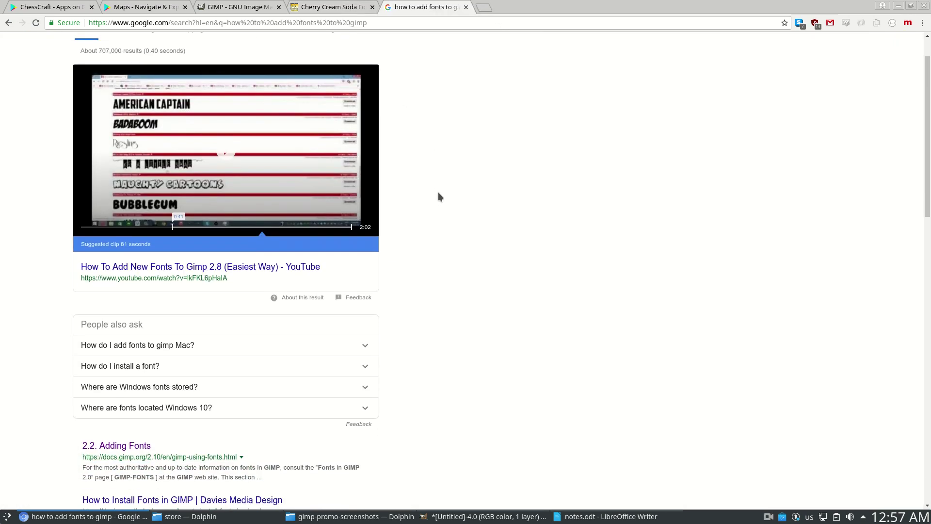
{"action": "scroll", "coordinate": [479, 173], "scroll_direction": "down", "scroll_amount": 3}
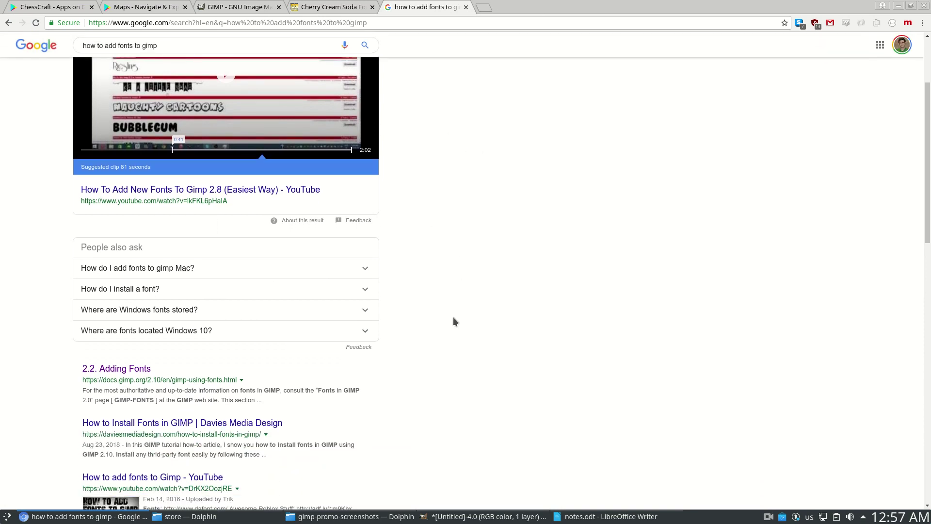
Draw a text box across the top of the canvas and type the caption
{"action": "key", "text": "alt+Tab"}
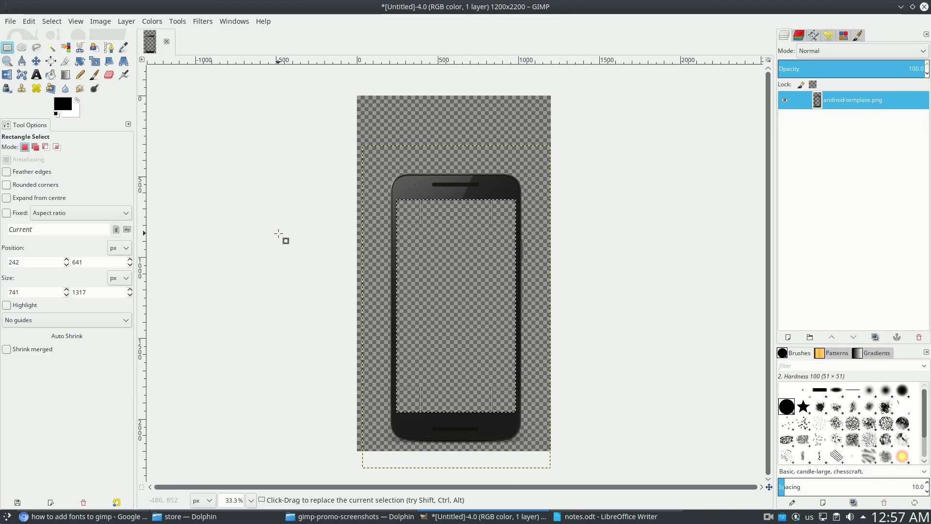
{"action": "left_click", "coordinate": [37, 75]}
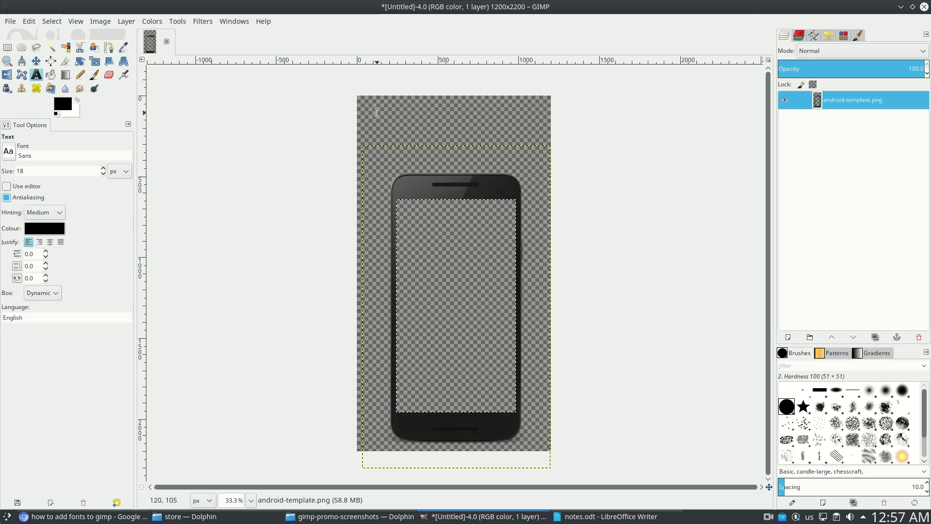
{"action": "left_click_drag", "start_coordinate": [361, 101], "coordinate": [549, 170]}
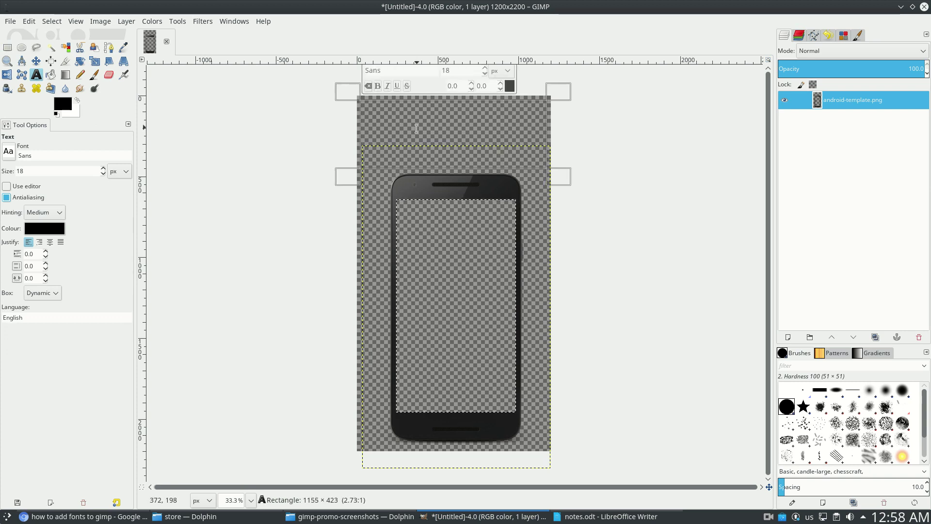
{"action": "type", "text": "Learn t"}
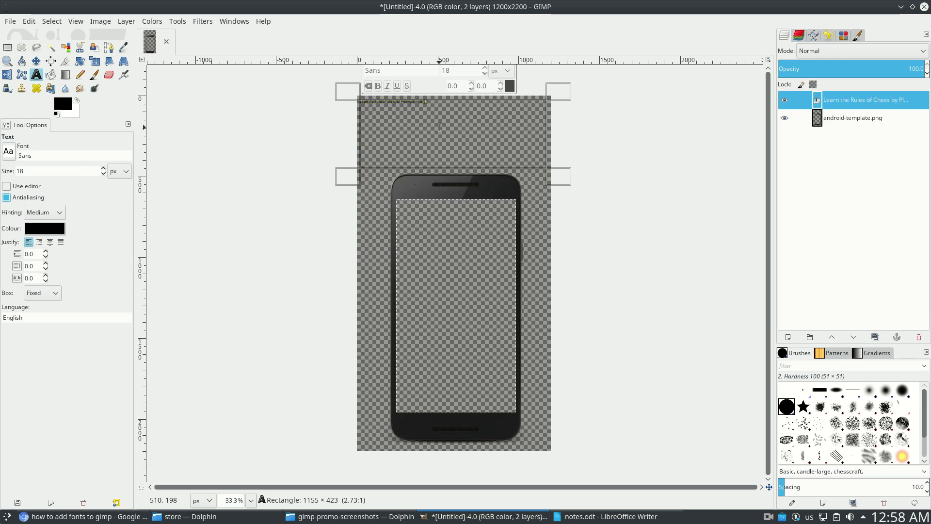
{"action": "type", "text": "the AI"}
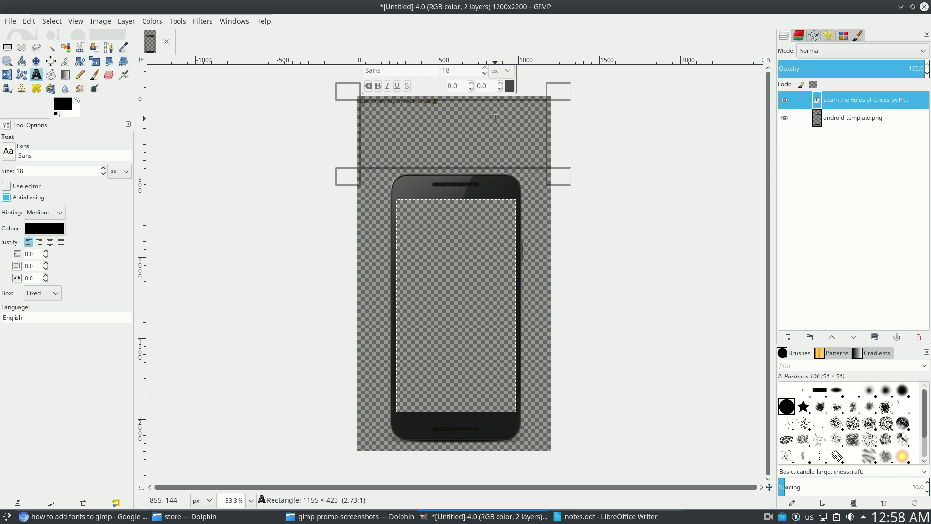
Set the caption to Cherry Cream Soda at size 104 with centred justification
{"action": "key", "text": "ctrl+a"}
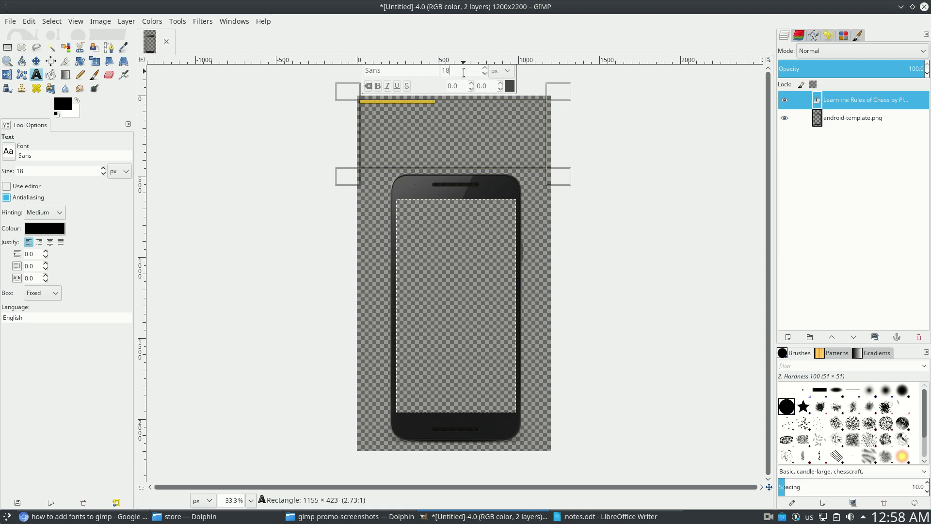
{"action": "left_click", "coordinate": [486, 71]}
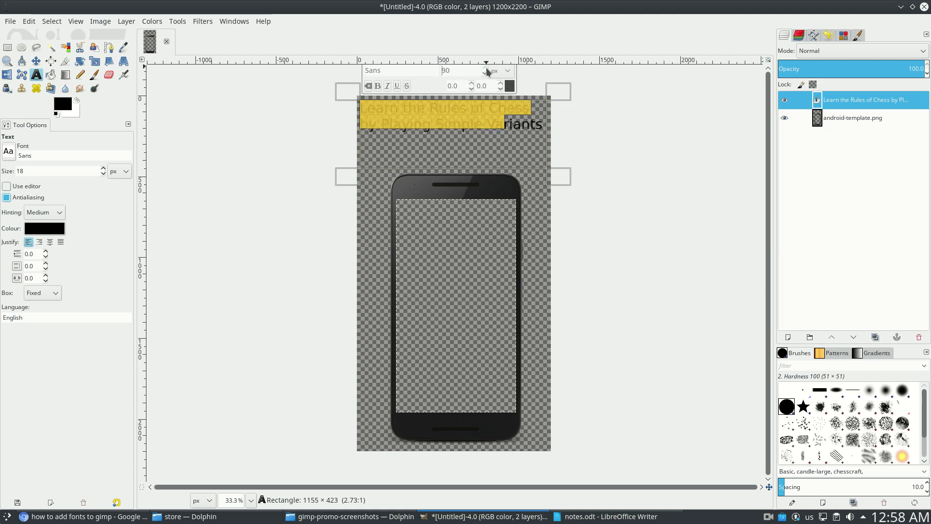
{"action": "left_click", "coordinate": [483, 75]}
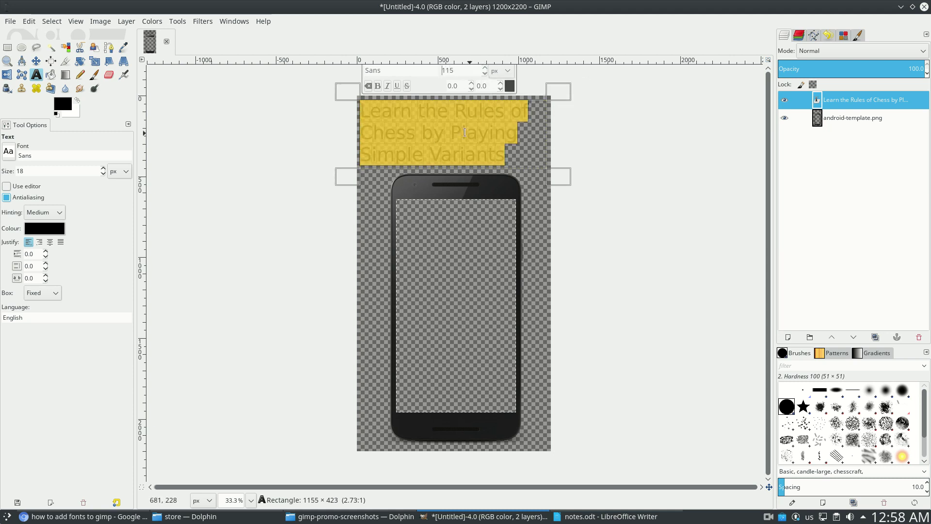
{"action": "left_click", "coordinate": [9, 153]}
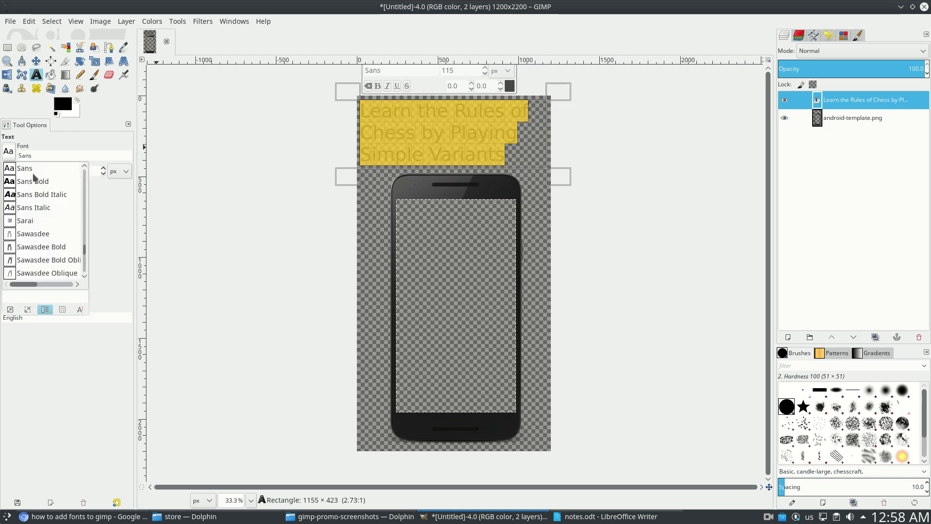
{"action": "left_click_drag", "start_coordinate": [88, 254], "coordinate": [84, 181]}
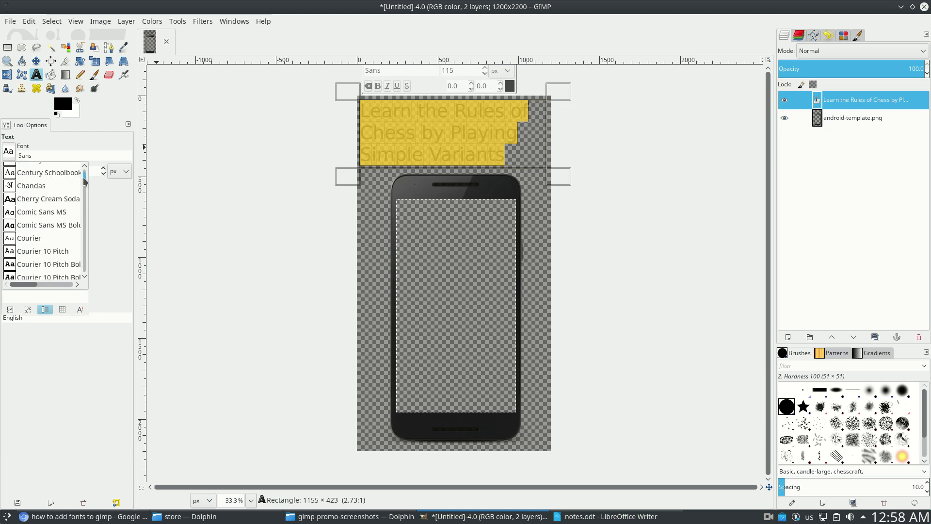
{"action": "left_click", "coordinate": [51, 199]}
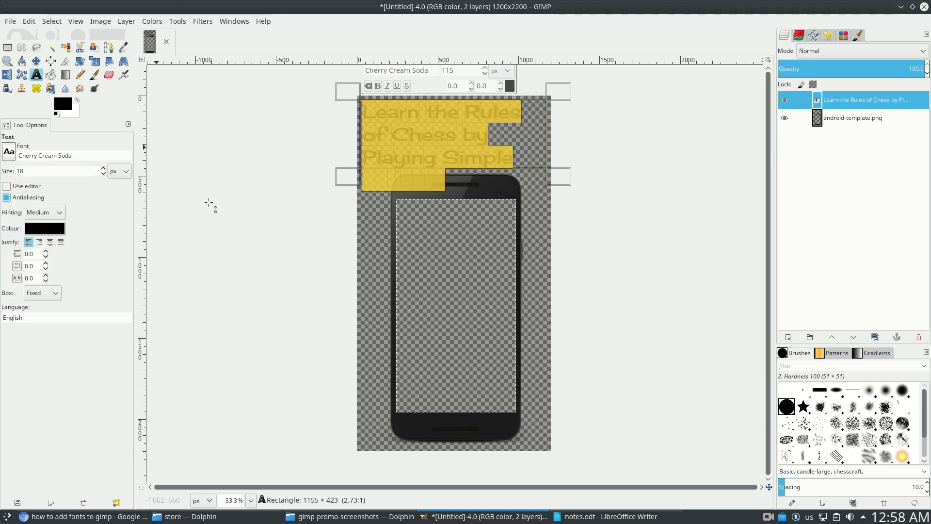
{"action": "scroll", "coordinate": [485, 72], "scroll_direction": "down", "scroll_amount": 18}
{"action": "scroll", "coordinate": [486, 72], "scroll_direction": "up", "scroll_amount": 7}
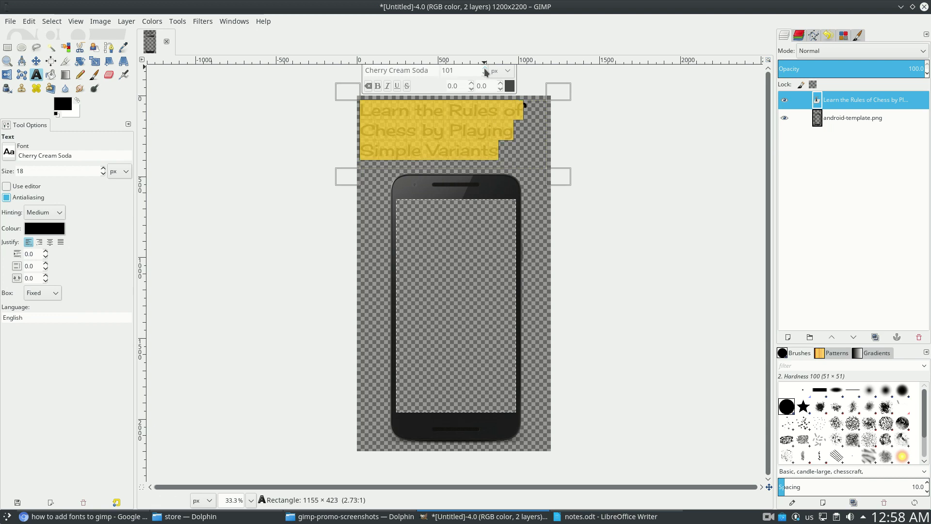
{"action": "left_click", "coordinate": [50, 242]}
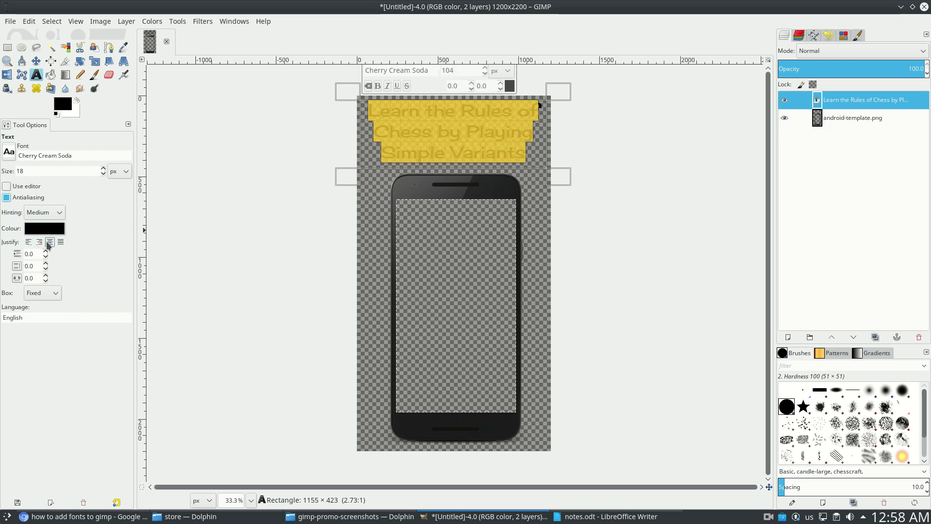
Set the caption text colour to the yellow swatch and commit the text edit
{"action": "left_click", "coordinate": [509, 87]}
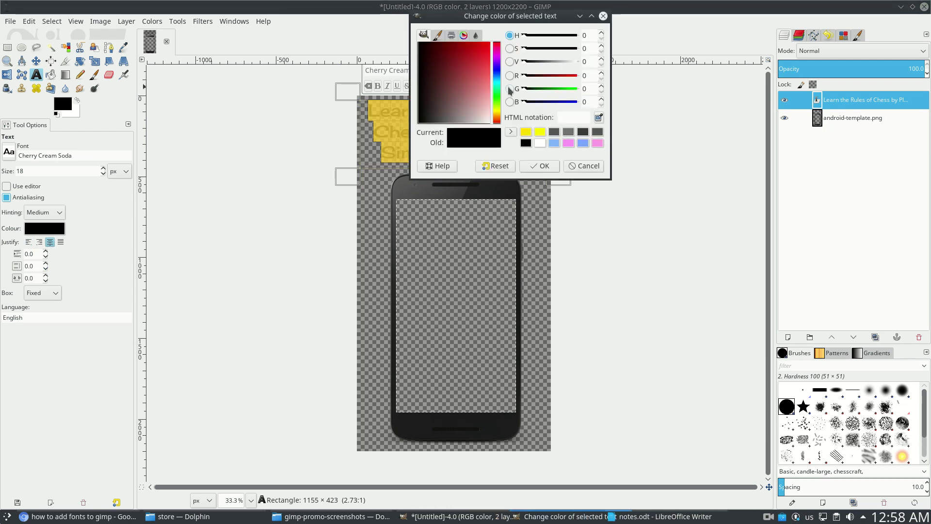
{"action": "left_click", "coordinate": [526, 132]}
{"action": "left_click", "coordinate": [539, 166]}
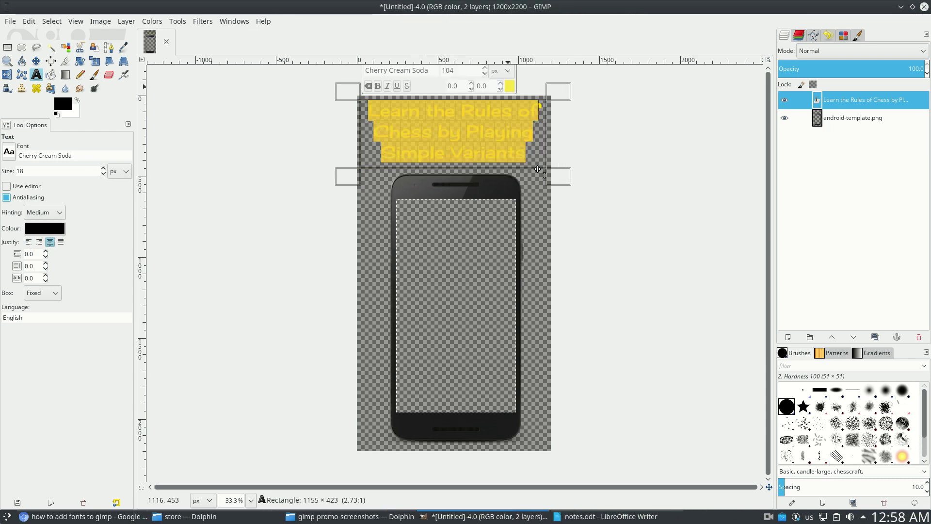
{"action": "left_click", "coordinate": [598, 207]}
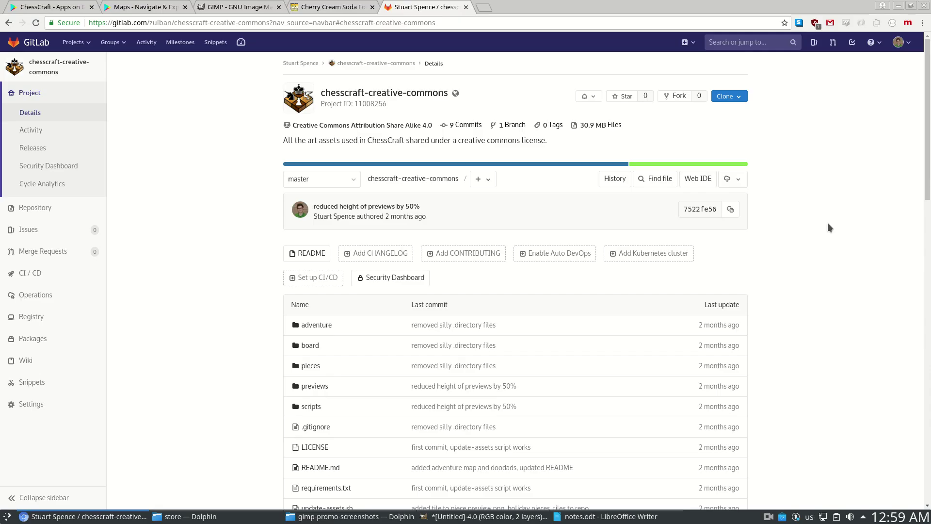
Scroll the chesscraft-creative-commons README past the Pieces grid to the Adventure Map image
{"action": "scroll", "coordinate": [842, 199], "scroll_direction": "down", "scroll_amount": 10}
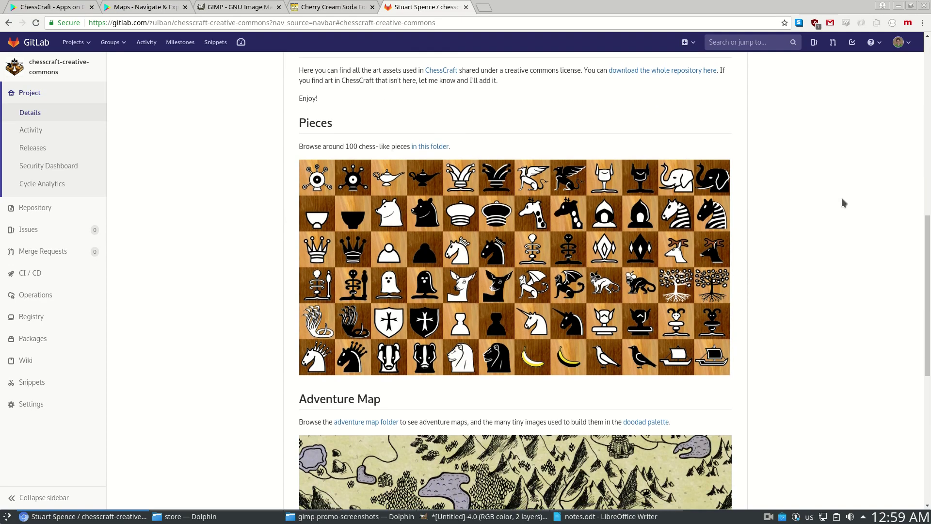
{"action": "scroll", "coordinate": [842, 202], "scroll_direction": "down", "scroll_amount": 3}
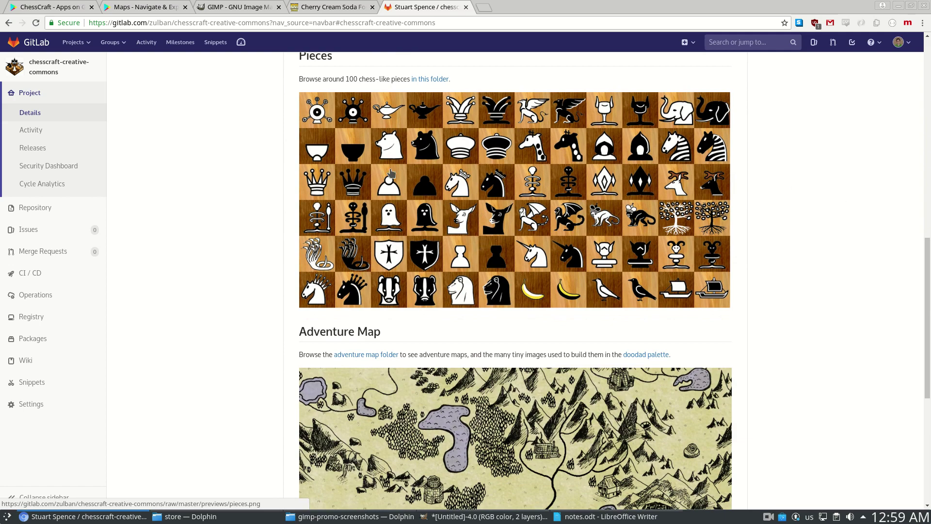
{"action": "scroll", "coordinate": [391, 173], "scroll_direction": "up", "scroll_amount": 6}
{"action": "scroll", "coordinate": [782, 275], "scroll_direction": "down", "scroll_amount": 12}
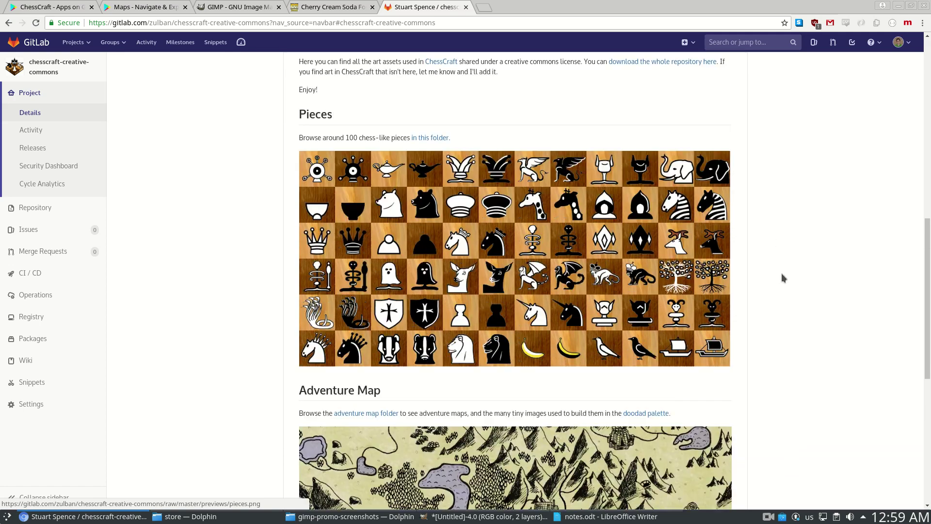
{"action": "scroll", "coordinate": [567, 331], "scroll_direction": "down", "scroll_amount": 2}
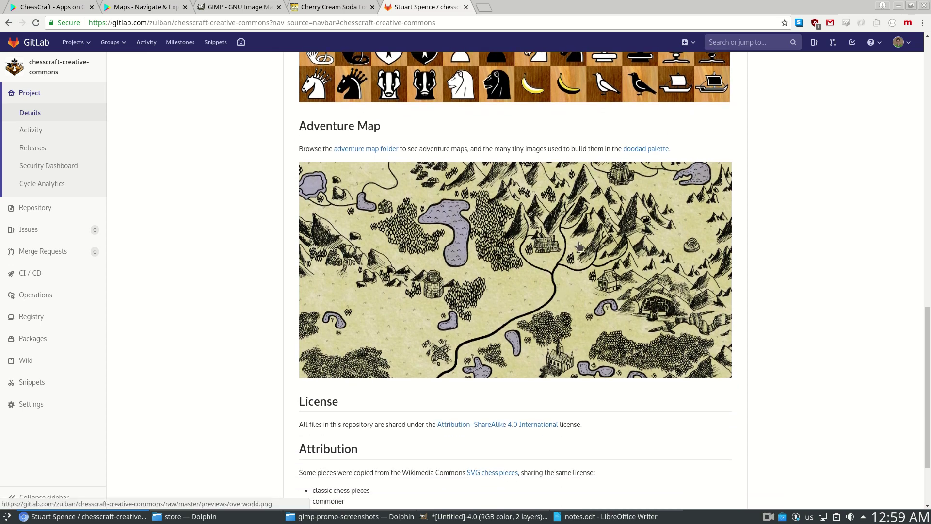
Page back and forth through the Maps app's Play Store screenshots, then return to GIMP
{"action": "left_click", "coordinate": [145, 7]}
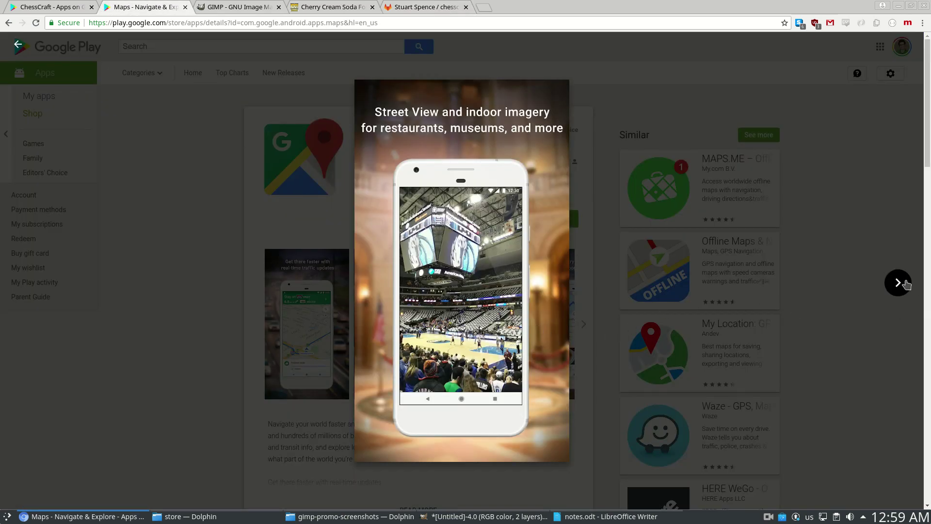
{"action": "left_click", "coordinate": [898, 283]}
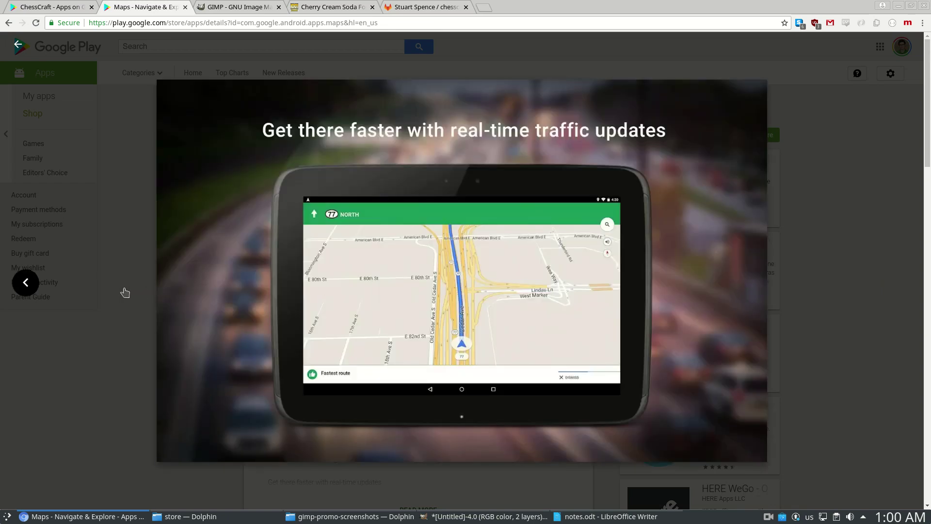
{"action": "left_click", "coordinate": [26, 283]}
{"action": "left_click", "coordinate": [26, 283]}
{"action": "left_click", "coordinate": [26, 284]}
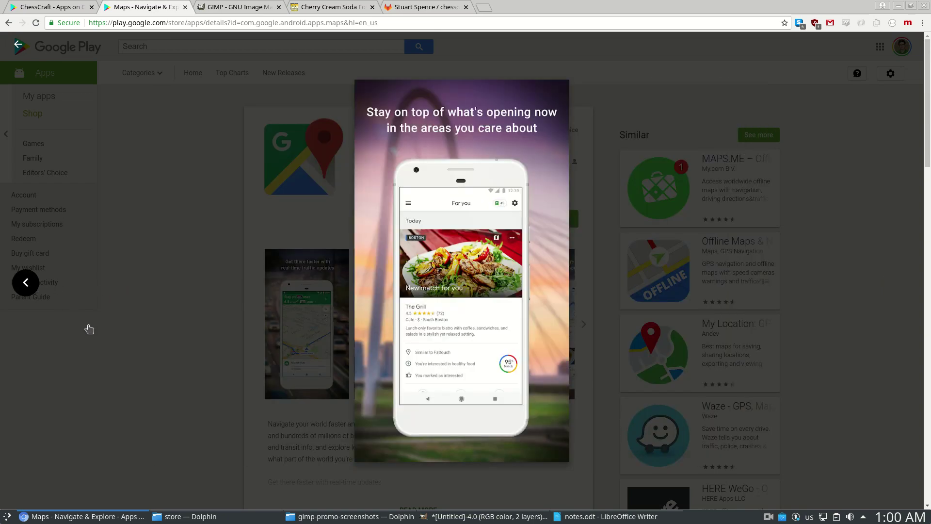
{"action": "key", "text": "alt+Tab"}
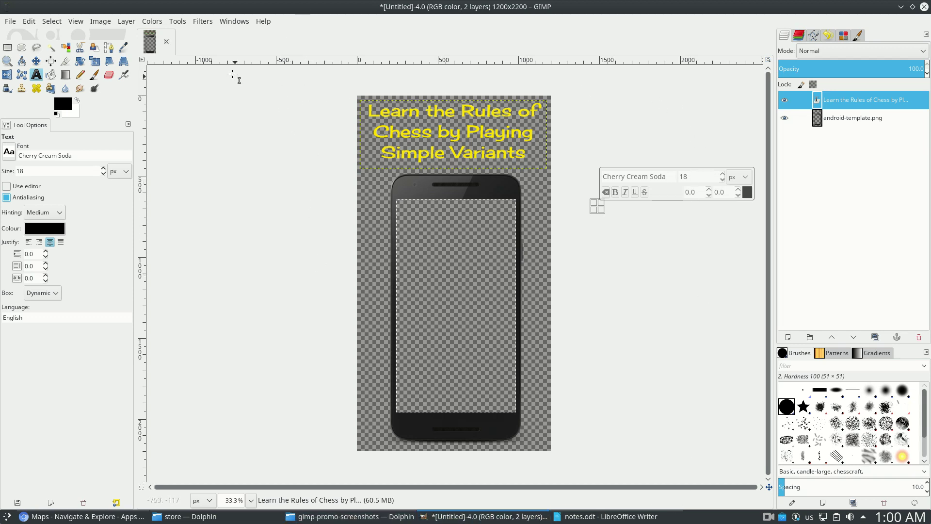
{"action": "key", "text": "alt+Tab"}
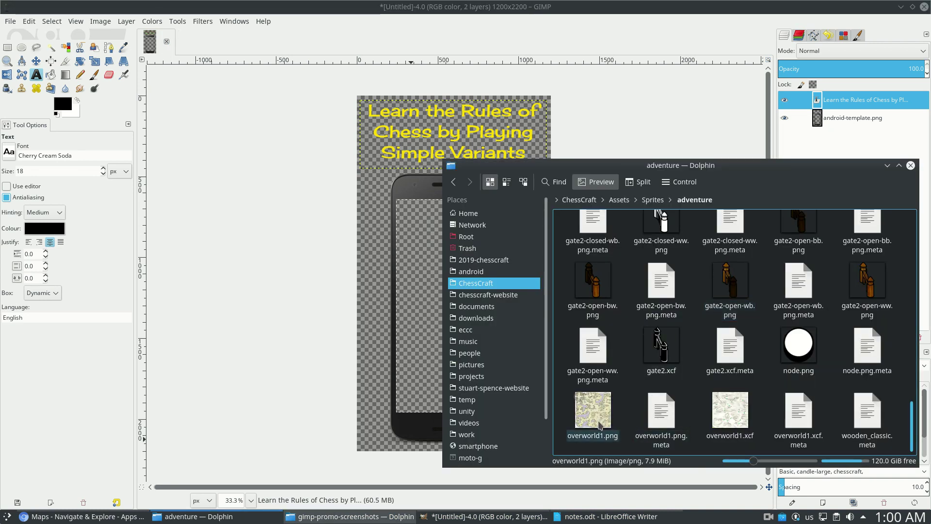
{"action": "left_click_drag", "start_coordinate": [601, 426], "coordinate": [335, 319]}
{"action": "key", "text": "m"}
{"action": "left_click_drag", "start_coordinate": [419, 152], "coordinate": [489, 176]}
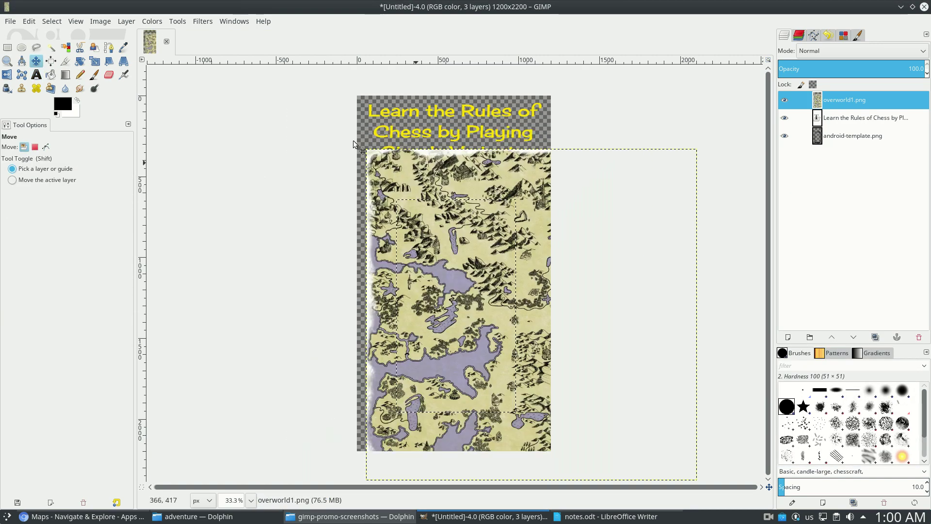
{"action": "left_click", "coordinate": [95, 61]}
{"action": "left_click", "coordinate": [276, 162]}
{"action": "left_click_drag", "start_coordinate": [276, 162], "coordinate": [341, 141]}
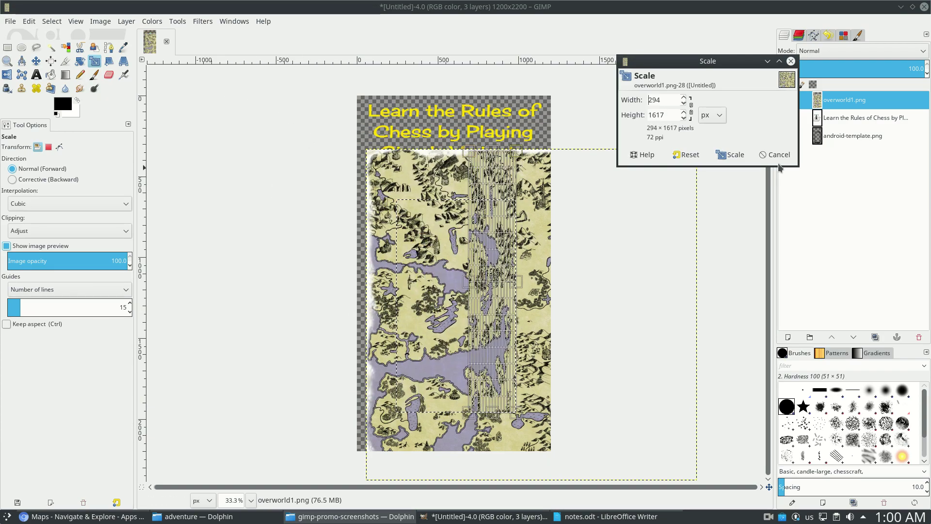
{"action": "left_click", "coordinate": [723, 156]}
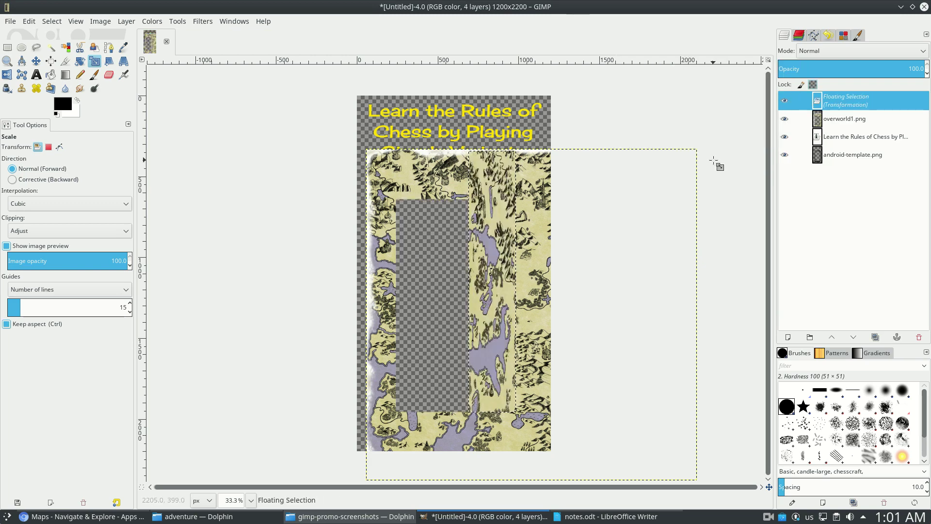
{"action": "key", "text": "ctrl+z"}
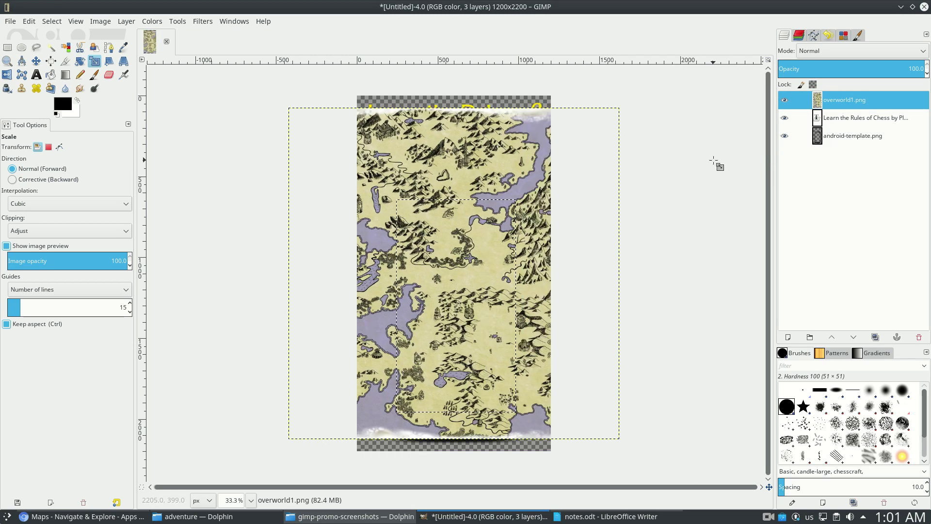
{"action": "key", "text": "ctrl+z"}
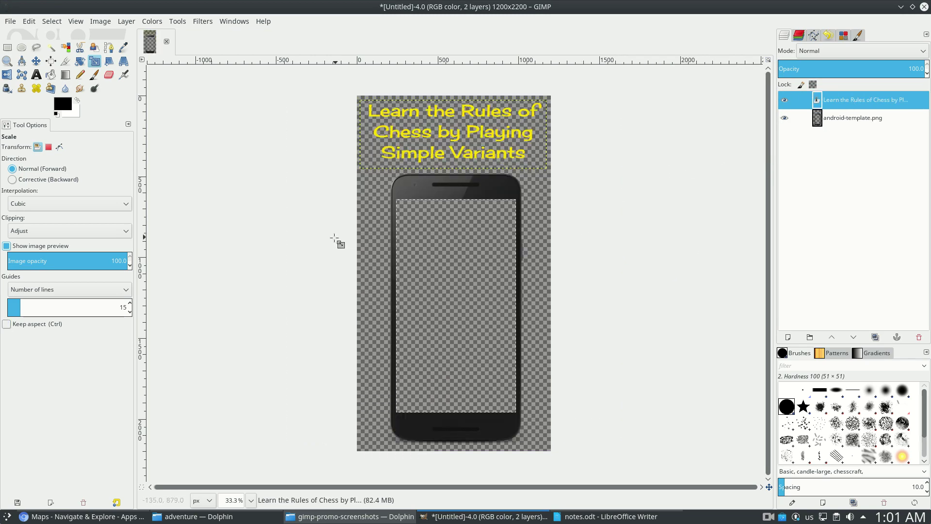
Open overworld1.png from Dolphin with GNU Image Manipulation Program via Open With
{"action": "left_click", "coordinate": [192, 516]}
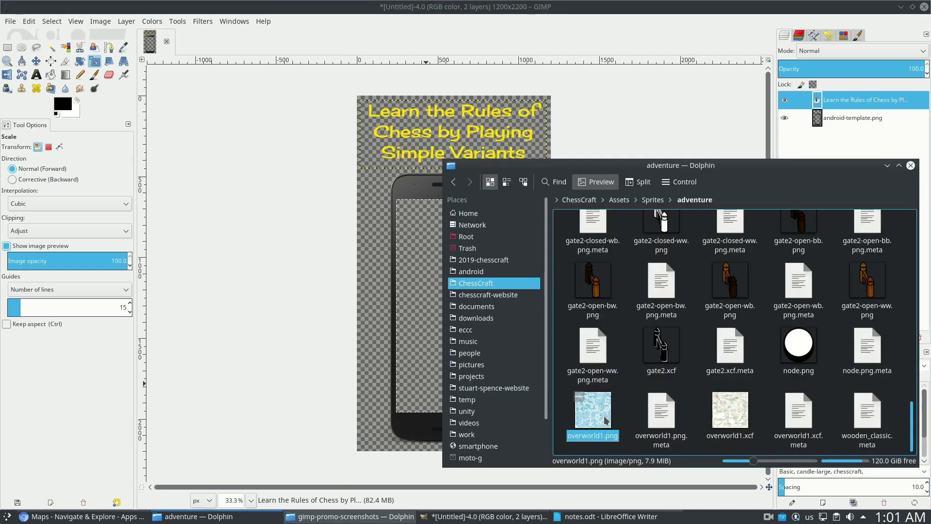
{"action": "right_click", "coordinate": [605, 404]}
{"action": "mouse_move", "coordinate": [679, 349]}
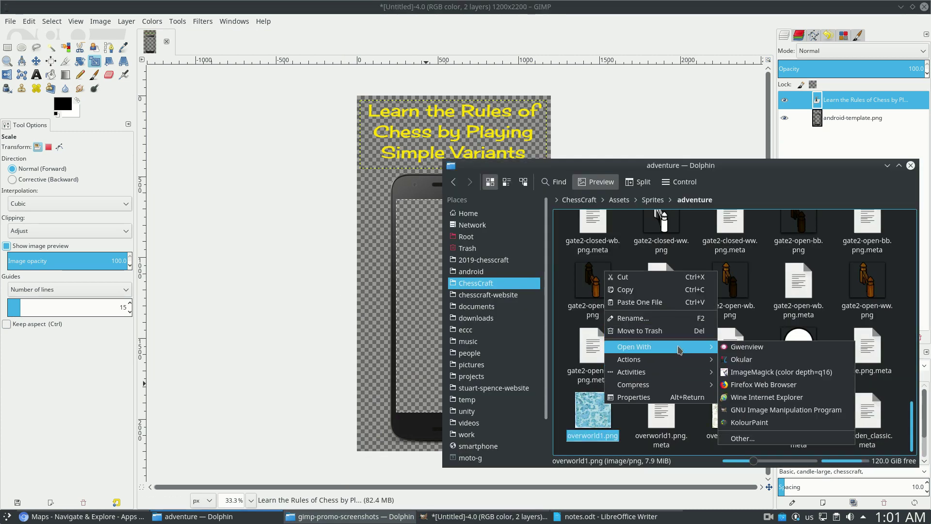
{"action": "left_click", "coordinate": [777, 413]}
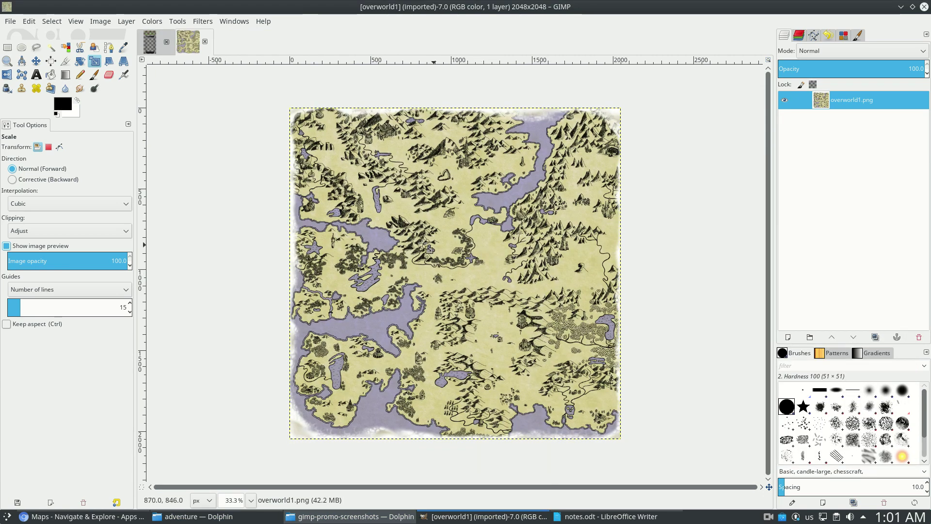
Apply Blur and then Repeat Blur to the overworld1 map, and copy the whole image
{"action": "left_click", "coordinate": [203, 21]}
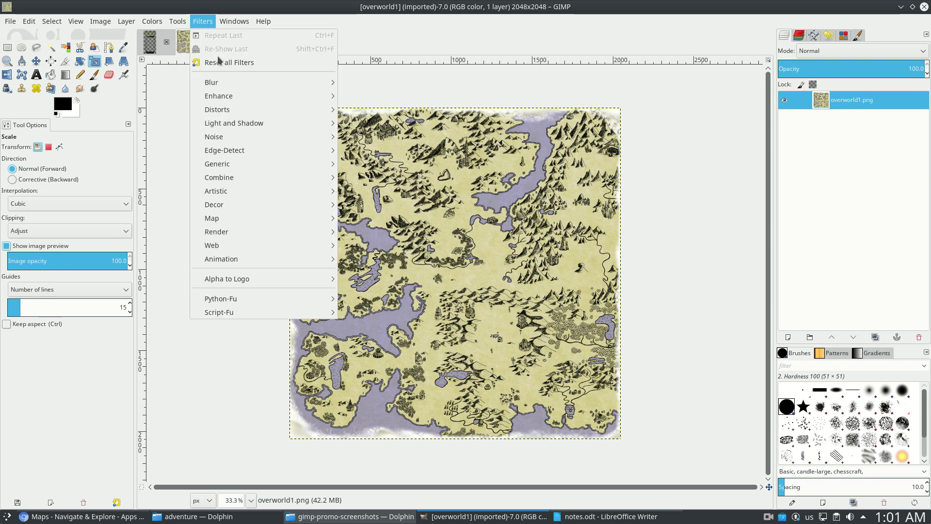
{"action": "mouse_move", "coordinate": [241, 83]}
{"action": "left_click", "coordinate": [359, 84]}
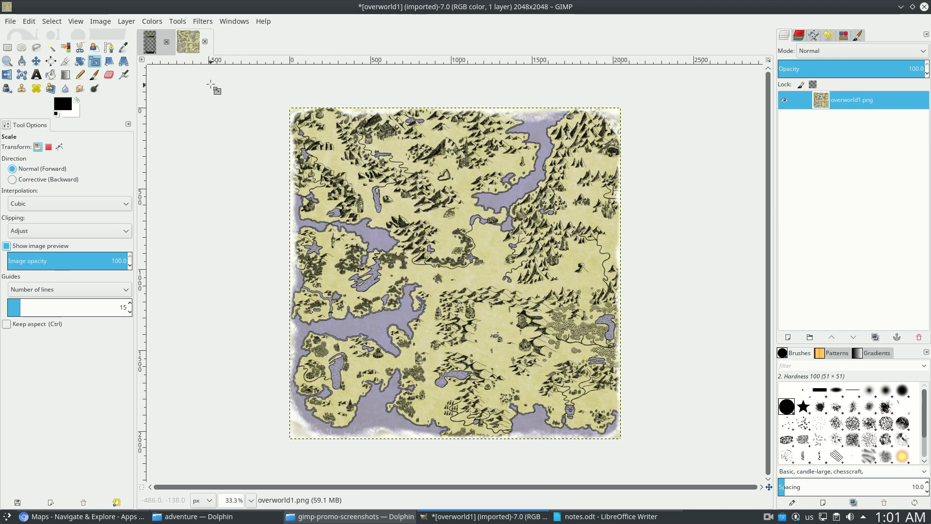
{"action": "left_click", "coordinate": [203, 21]}
{"action": "left_click", "coordinate": [213, 36]}
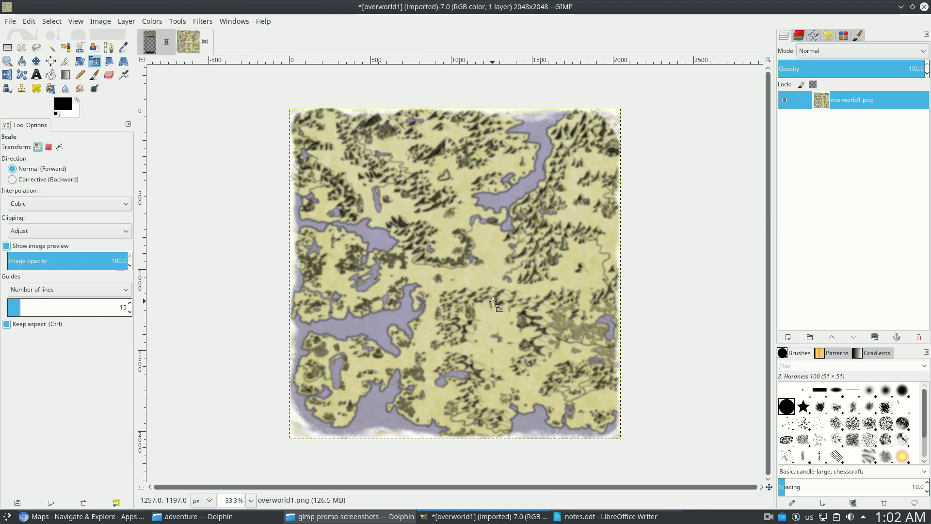
{"action": "key", "text": "ctrl+c"}
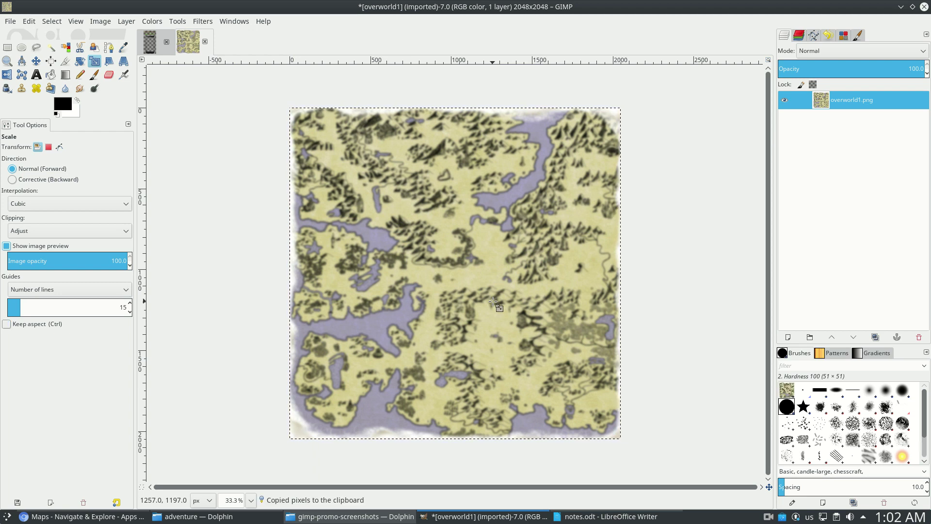
In the Untitled promo image, paste then undo the map, and apply Layer to Image Size to the caption
{"action": "key", "text": "ctrl+Tab"}
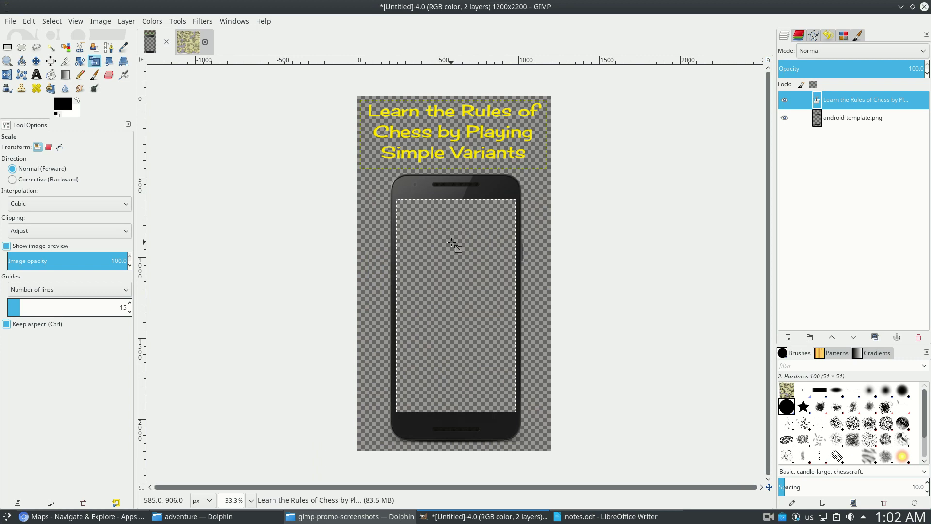
{"action": "key", "text": "ctrl+v"}
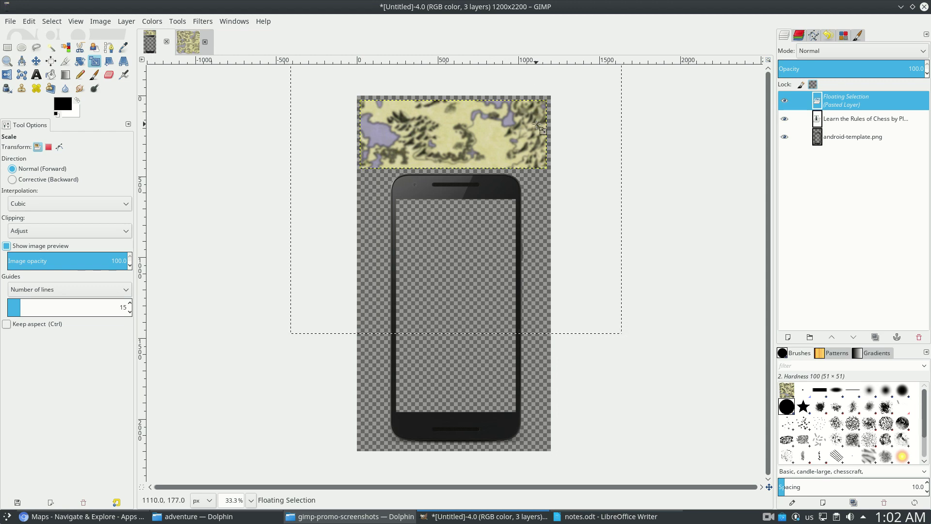
{"action": "key", "text": "ctrl+z"}
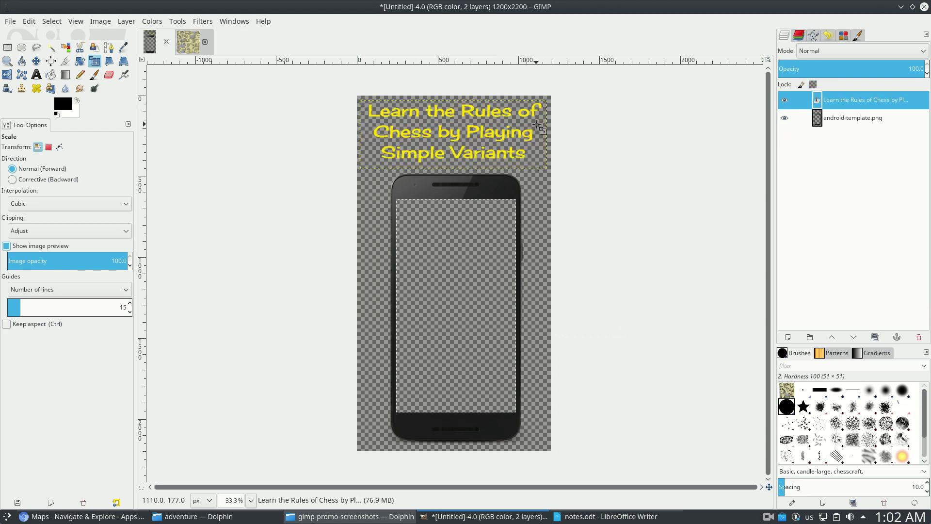
{"action": "left_click", "coordinate": [129, 21]}
{"action": "left_click", "coordinate": [180, 259]}
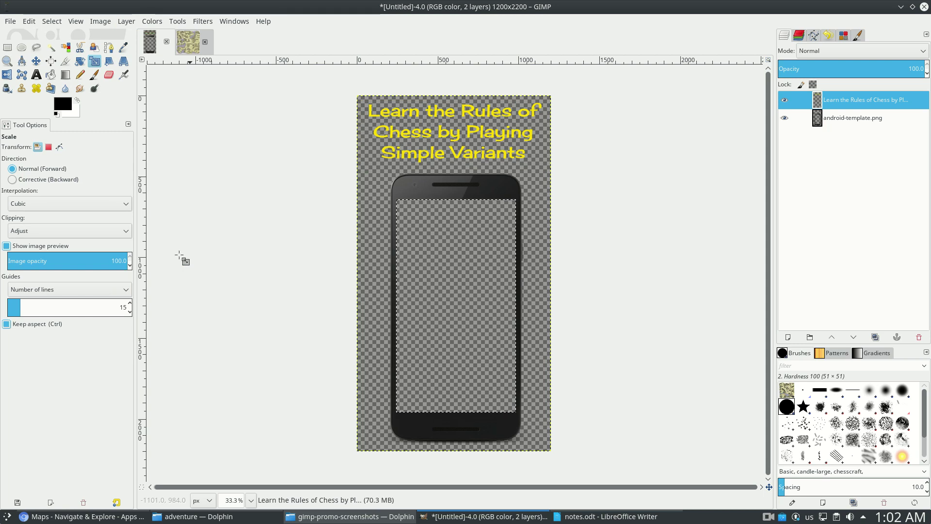
Paste the blurred map into the promo image and drag it into rough position
{"action": "key", "text": "ctrl+v"}
{"action": "left_click", "coordinate": [36, 61]}
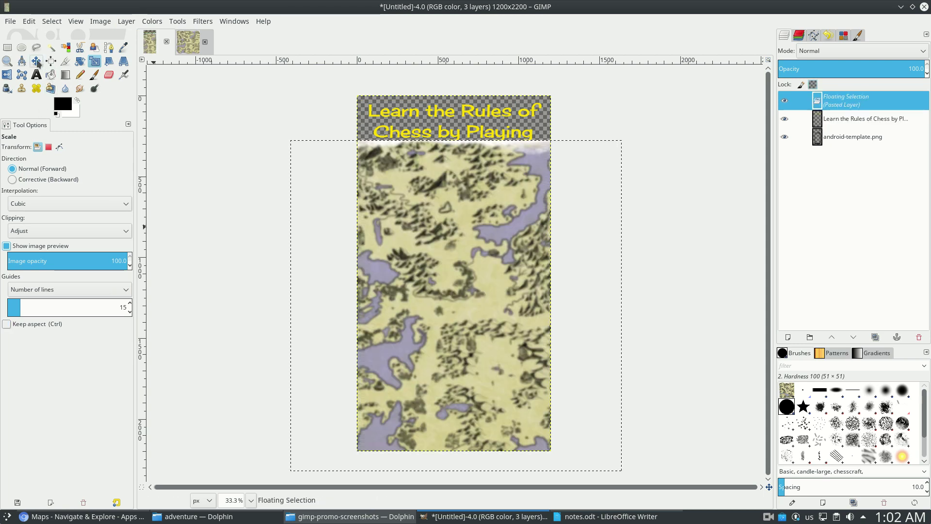
{"action": "left_click_drag", "start_coordinate": [447, 330], "coordinate": [449, 264]}
{"action": "scroll", "coordinate": [449, 259], "scroll_direction": "down", "scroll_amount": 3}
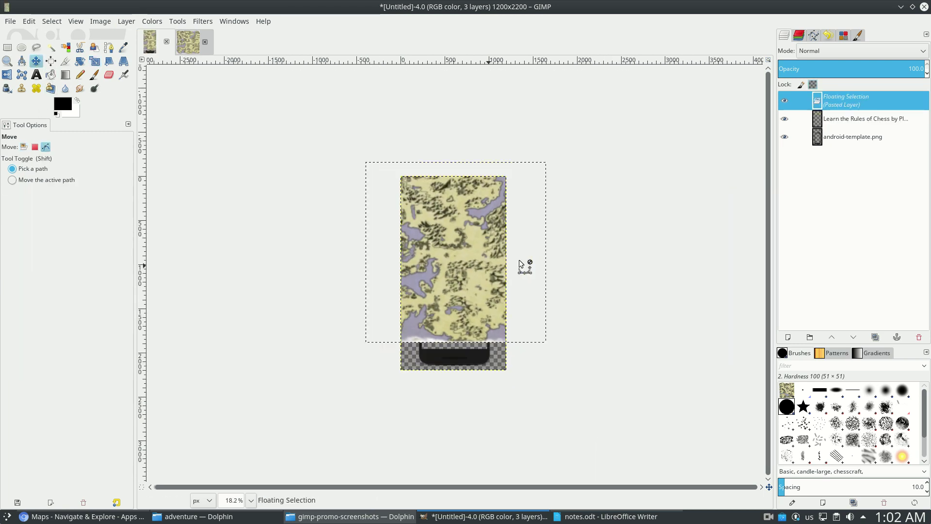
{"action": "left_click_drag", "start_coordinate": [450, 245], "coordinate": [485, 287]}
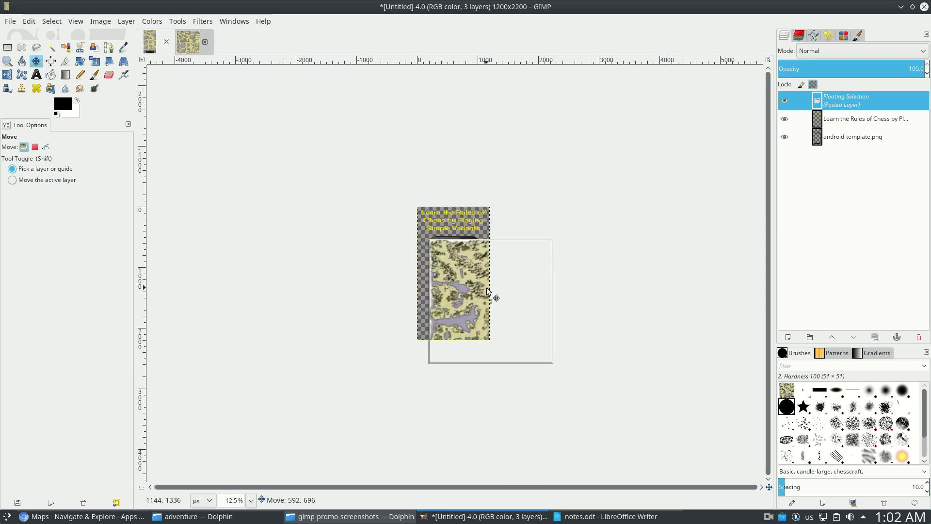
Scale the pasted map larger and shift it to cover the whole canvas
{"action": "left_click", "coordinate": [96, 63]}
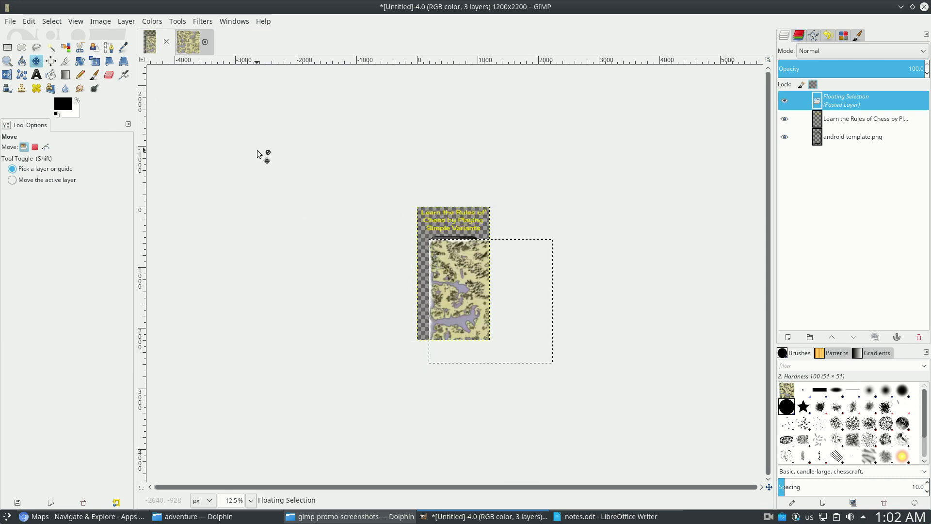
{"action": "left_click", "coordinate": [355, 188]}
{"action": "left_click_drag", "start_coordinate": [354, 185], "coordinate": [395, 119]}
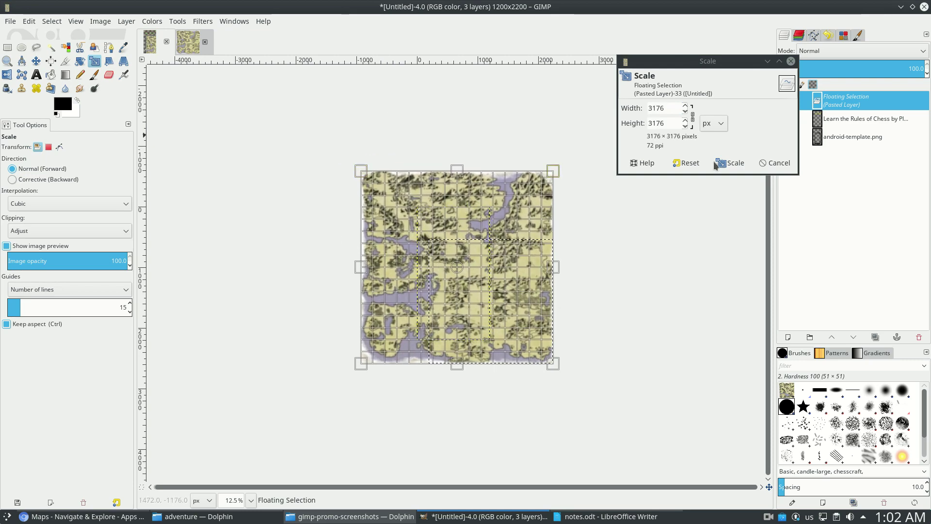
{"action": "left_click", "coordinate": [731, 163]}
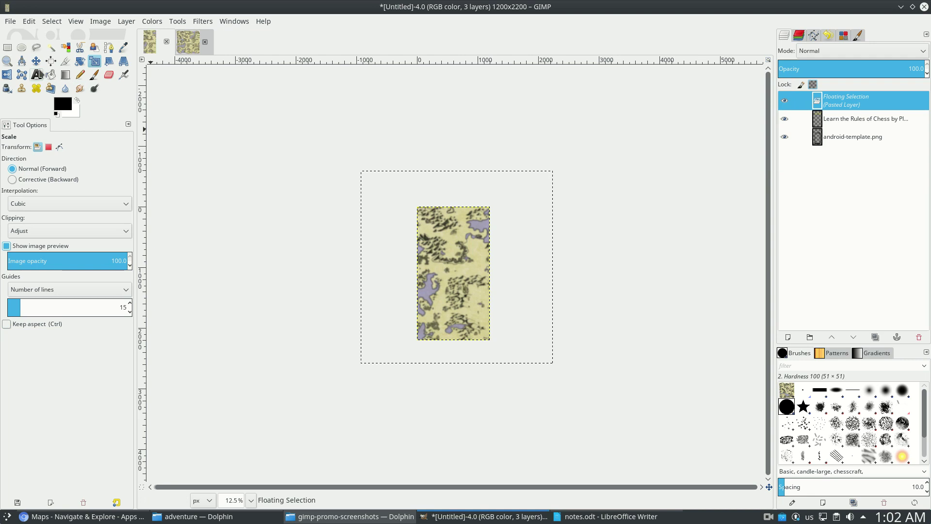
{"action": "left_click", "coordinate": [36, 60]}
{"action": "left_click_drag", "start_coordinate": [452, 312], "coordinate": [496, 331]}
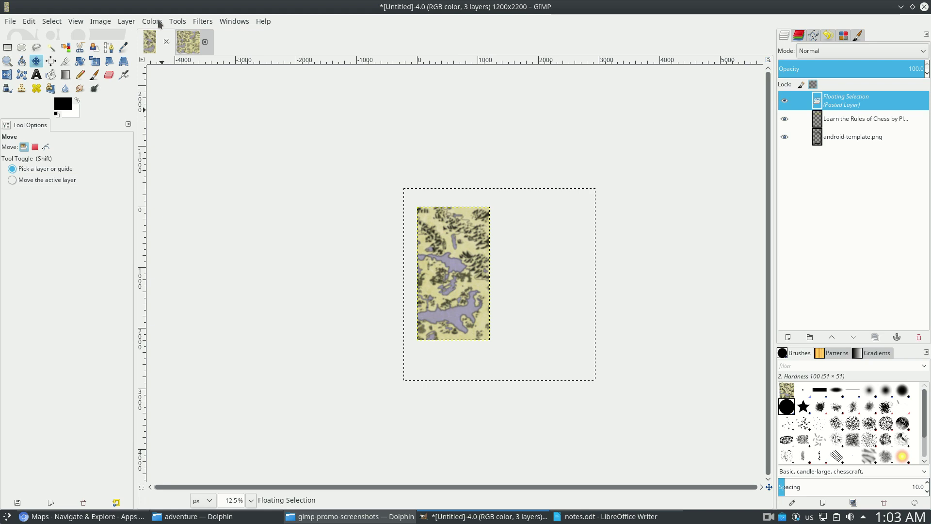
{"action": "left_click", "coordinate": [126, 21]}
Make the floating map a new layer and drag it to the bottom of the layer stack
{"action": "left_click", "coordinate": [135, 37]}
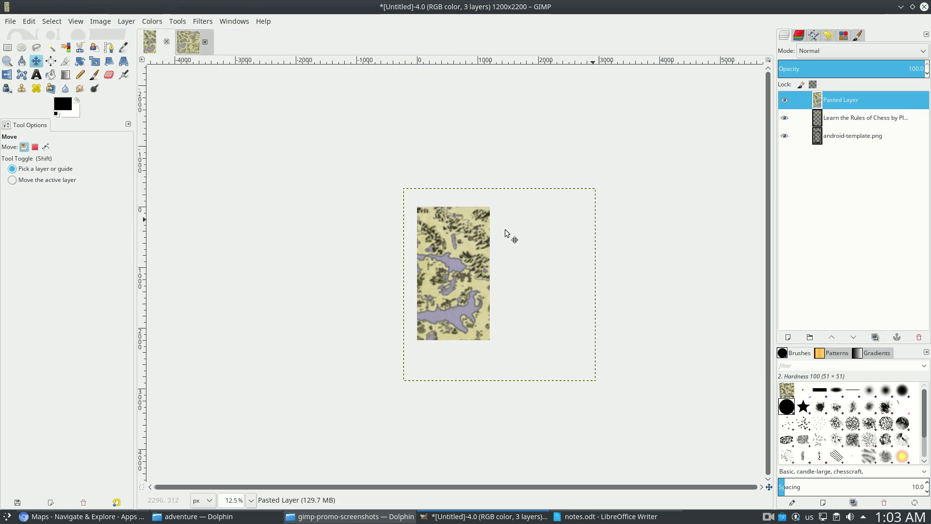
{"action": "scroll", "coordinate": [435, 268], "scroll_direction": "up", "scroll_amount": 2}
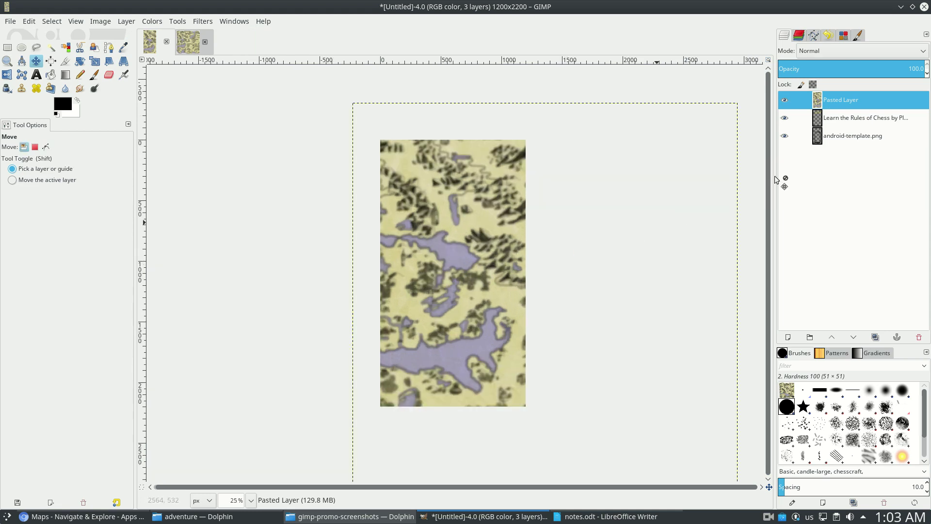
{"action": "left_click_drag", "start_coordinate": [842, 104], "coordinate": [841, 160]}
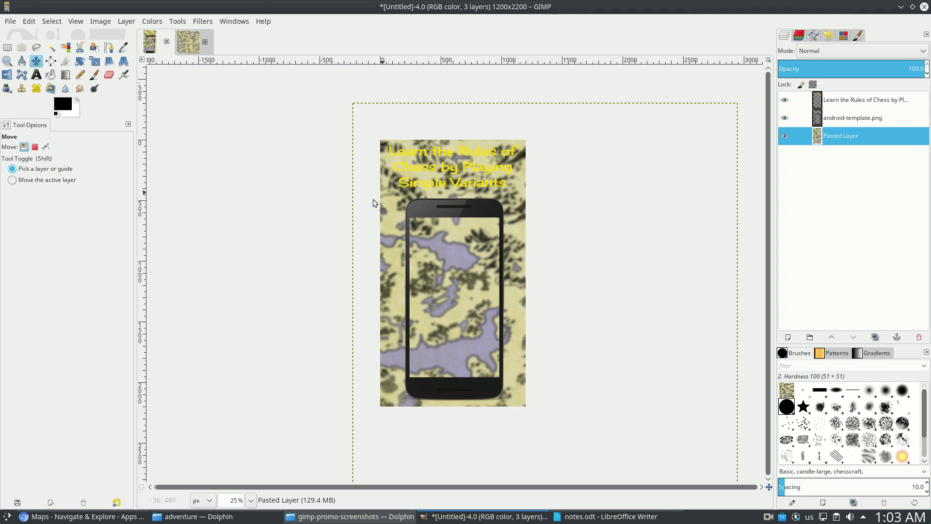
{"action": "left_click", "coordinate": [83, 516]}
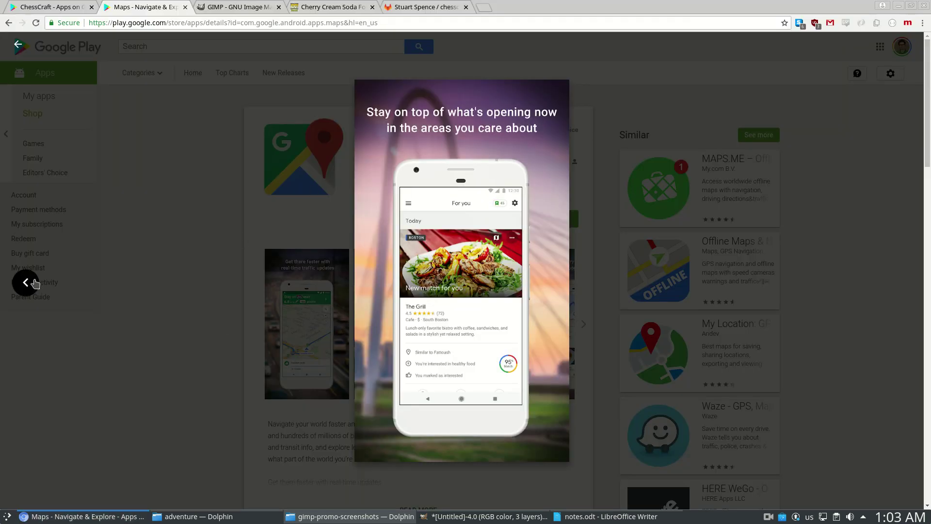
Step through the enlarged Maps promo screenshots, then return to GIMP
{"action": "left_click", "coordinate": [35, 284]}
{"action": "left_click", "coordinate": [33, 286]}
{"action": "left_click", "coordinate": [33, 286]}
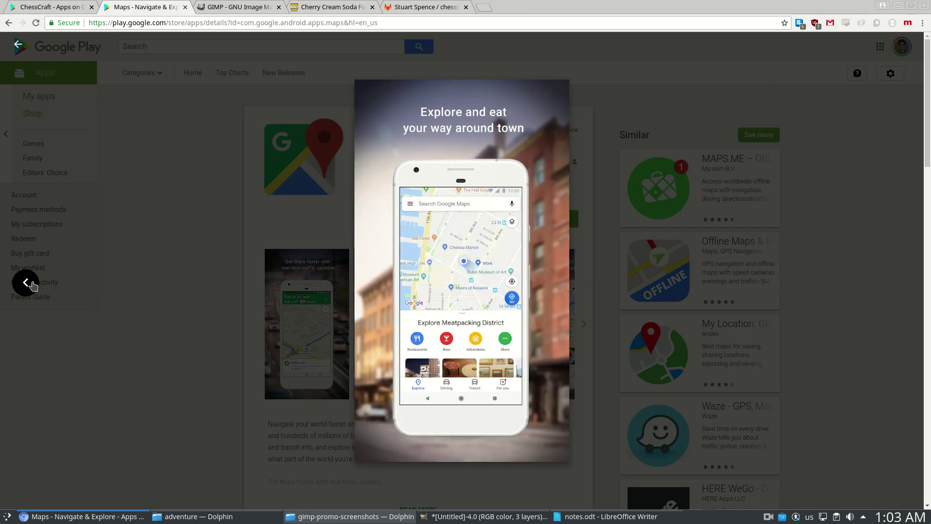
{"action": "left_click", "coordinate": [33, 285]}
{"action": "key", "text": "alt+Tab"}
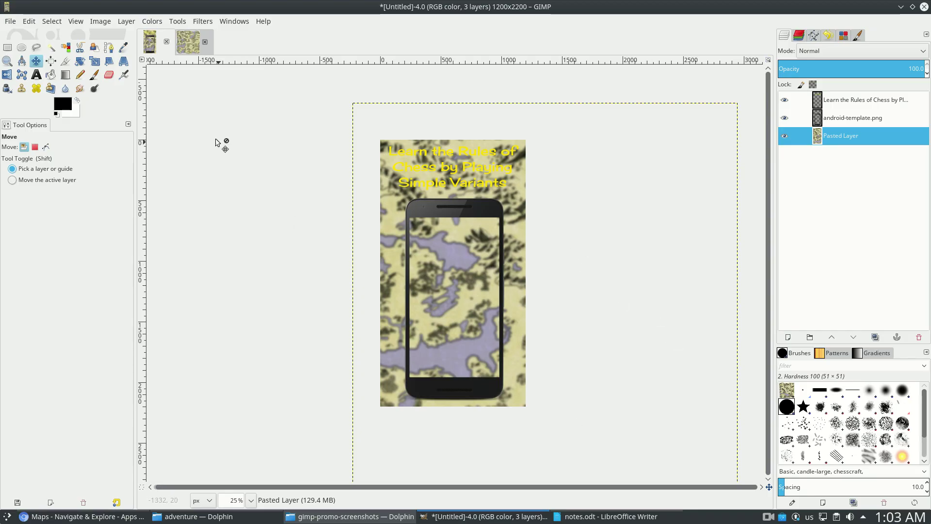
Add a new transparent layer, bucket-fill it solid black, and reposition it in the Layers panel
{"action": "left_click", "coordinate": [126, 21]}
{"action": "left_click", "coordinate": [131, 34]}
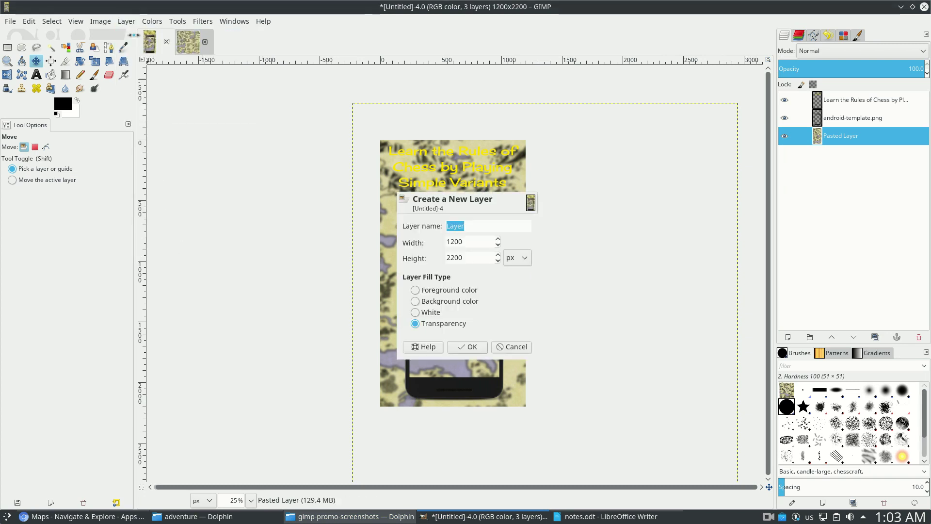
{"action": "left_click", "coordinate": [472, 346]}
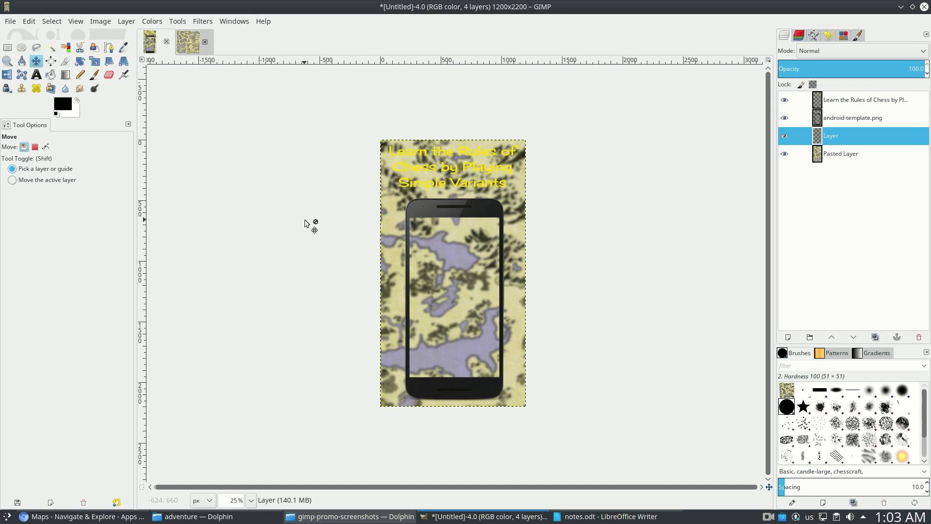
{"action": "key", "text": "shift+b"}
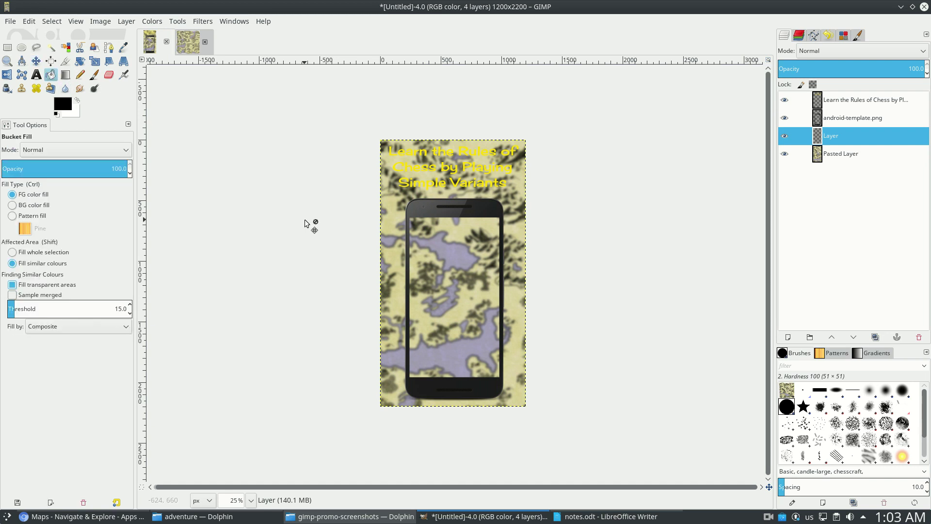
{"action": "left_click", "coordinate": [427, 243]}
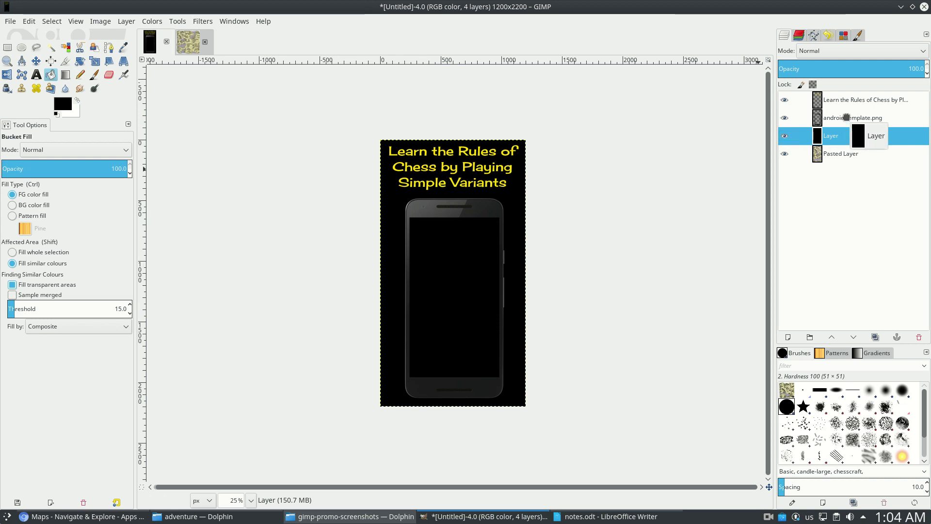
{"action": "left_click_drag", "start_coordinate": [847, 117], "coordinate": [843, 143]}
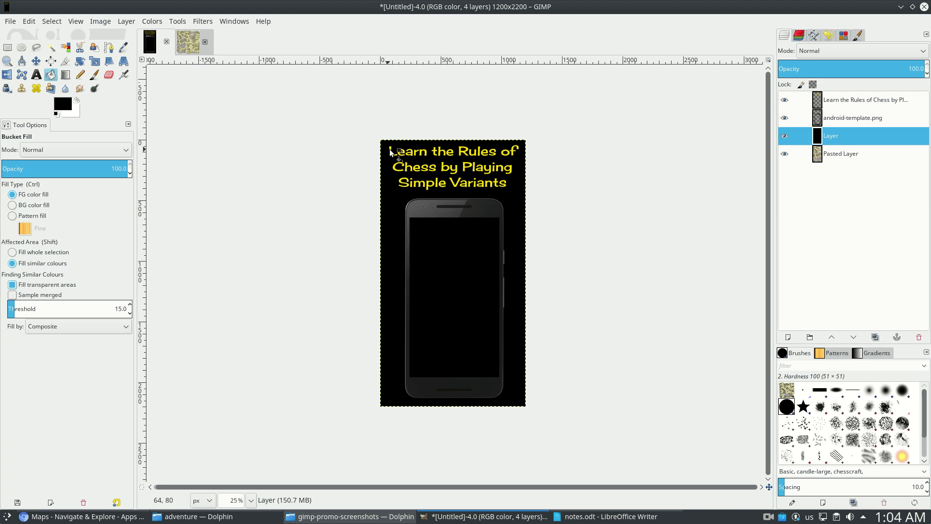
Add a white layer mask to the black 'Layer' and leave the mask selected for editing
{"action": "right_click", "coordinate": [838, 136]}
{"action": "left_click", "coordinate": [801, 313]}
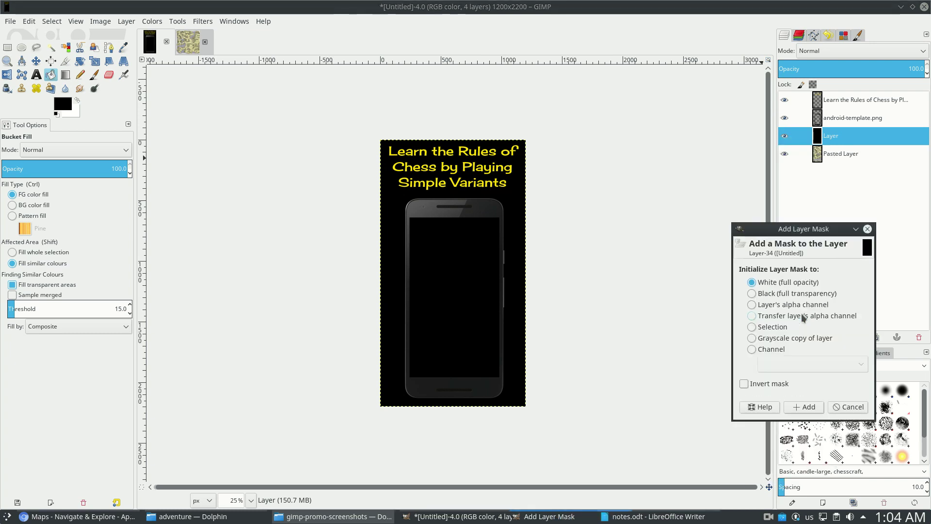
{"action": "left_click", "coordinate": [804, 407]}
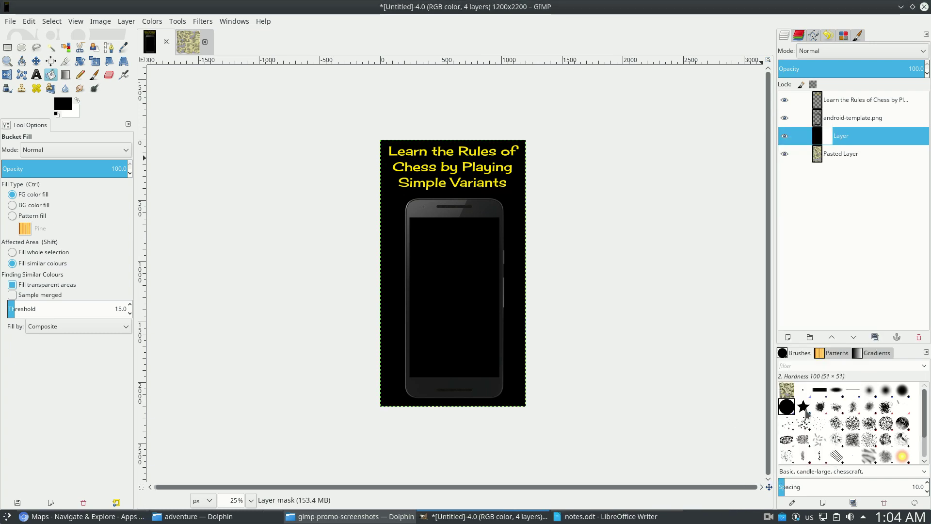
{"action": "left_click", "coordinate": [818, 141]}
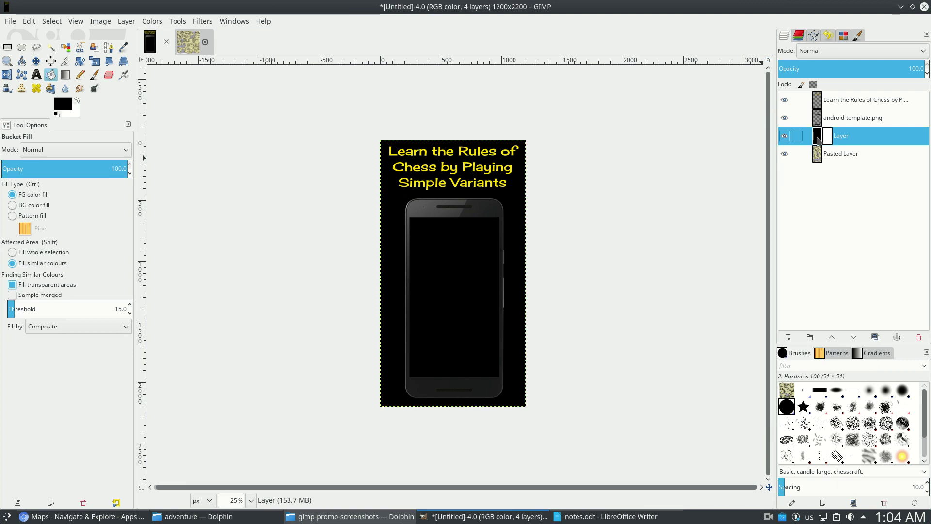
{"action": "left_click", "coordinate": [827, 136]}
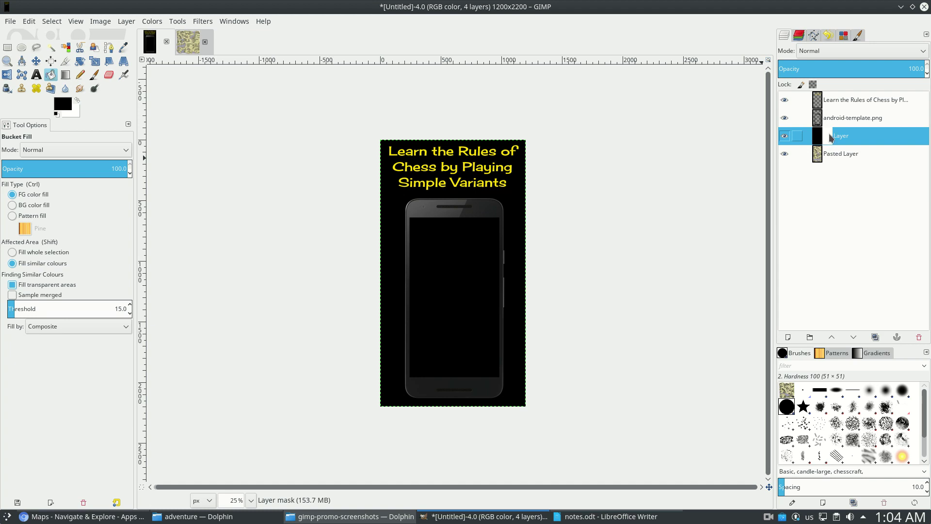
{"action": "left_click", "coordinate": [818, 138]}
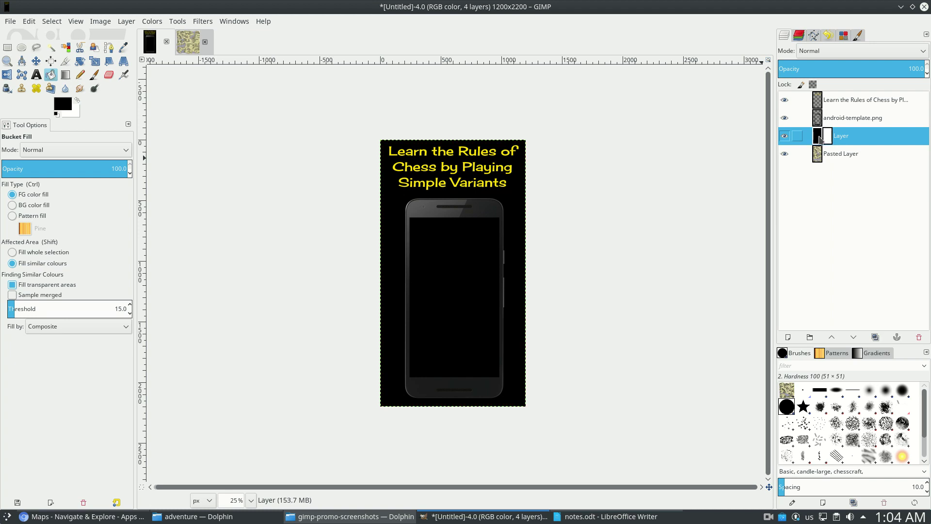
{"action": "left_click", "coordinate": [828, 137]}
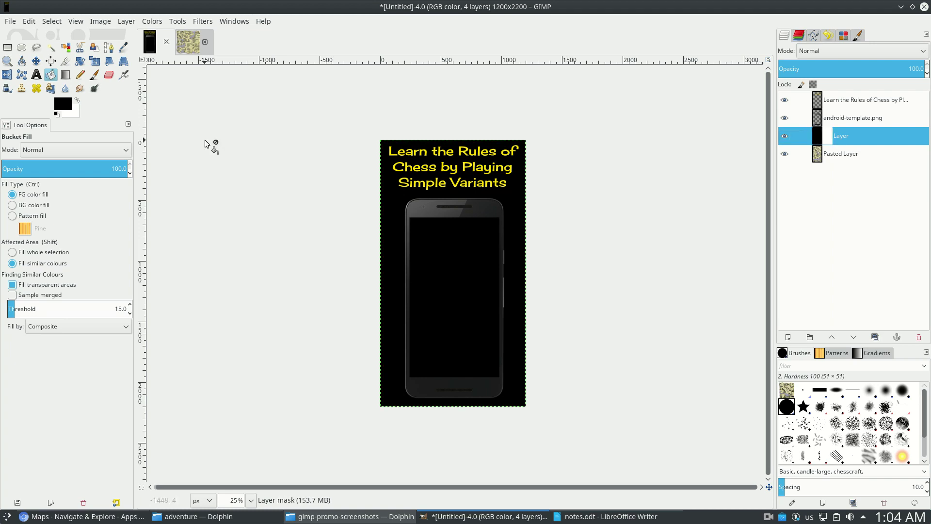
Try several FG-to-BG gradients on the black layer's mask to reveal the map behind it
{"action": "key", "text": "g"}
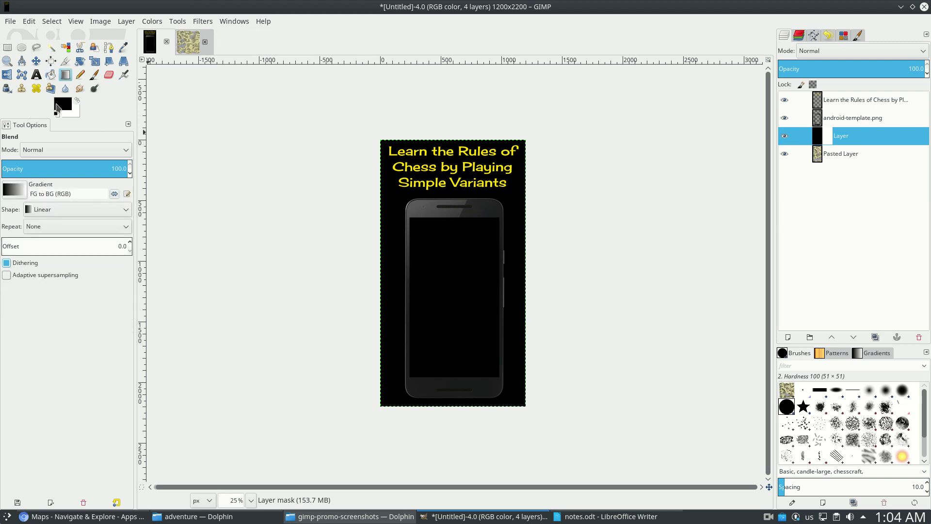
{"action": "key", "text": "x"}
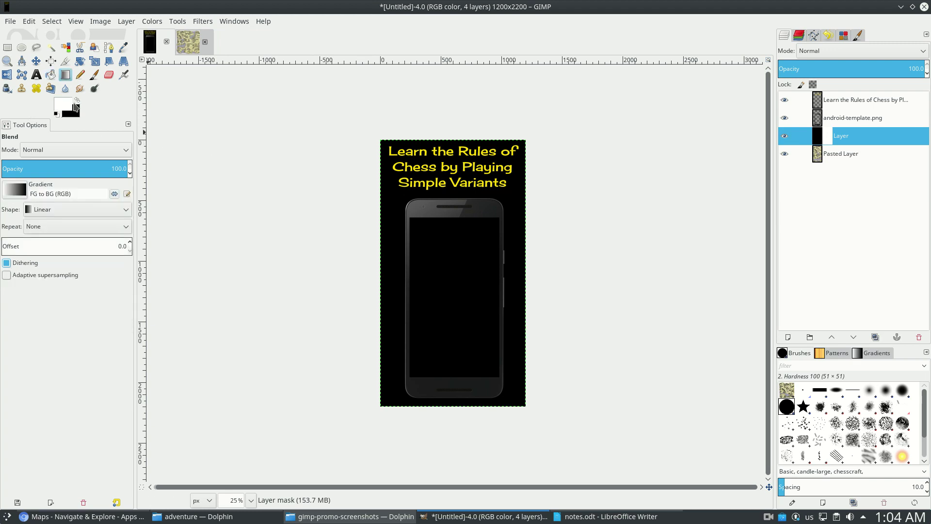
{"action": "key", "text": "x"}
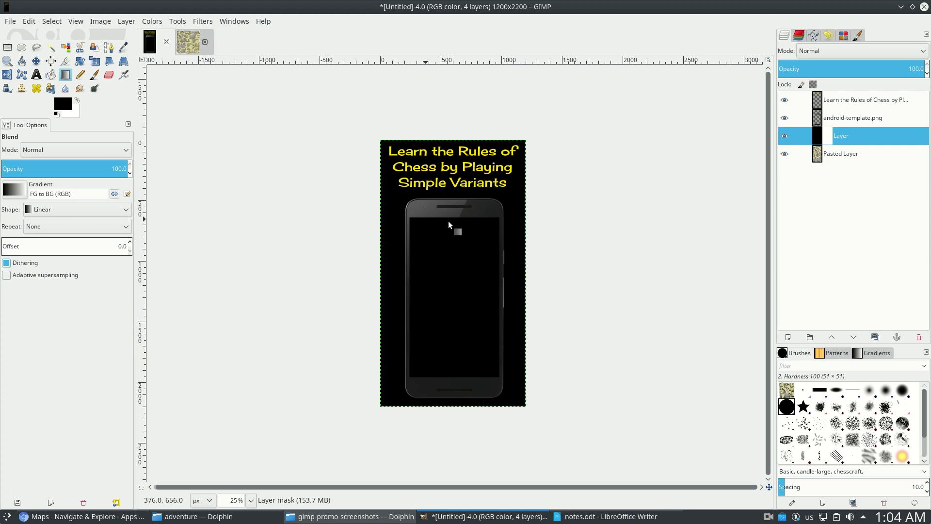
{"action": "left_click_drag", "start_coordinate": [426, 230], "coordinate": [456, 284]}
{"action": "left_click_drag", "start_coordinate": [422, 179], "coordinate": [473, 304]}
{"action": "left_click_drag", "start_coordinate": [465, 141], "coordinate": [460, 303]}
{"action": "left_click_drag", "start_coordinate": [441, 249], "coordinate": [460, 281]}
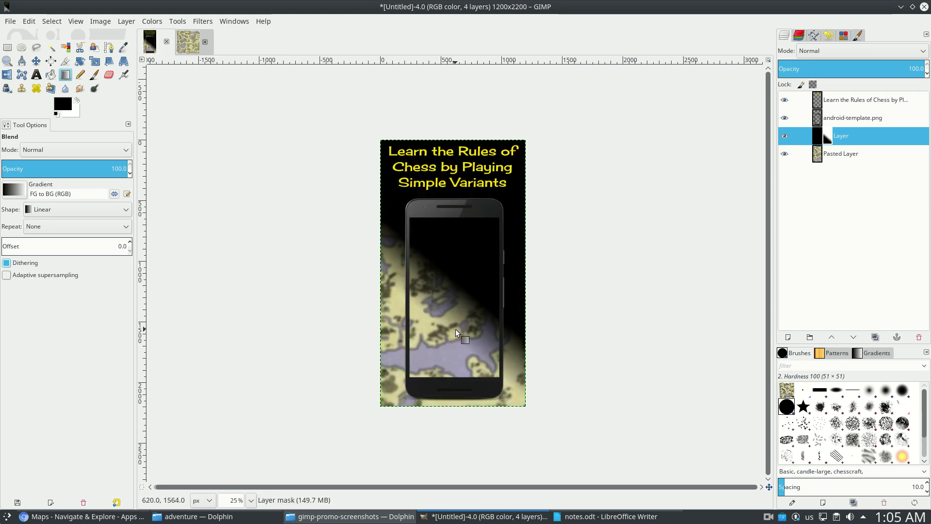
Redraw vertical mask gradients from the phone up past the caption, leaving only the top dark
{"action": "left_click_drag", "start_coordinate": [455, 329], "coordinate": [455, 161]}
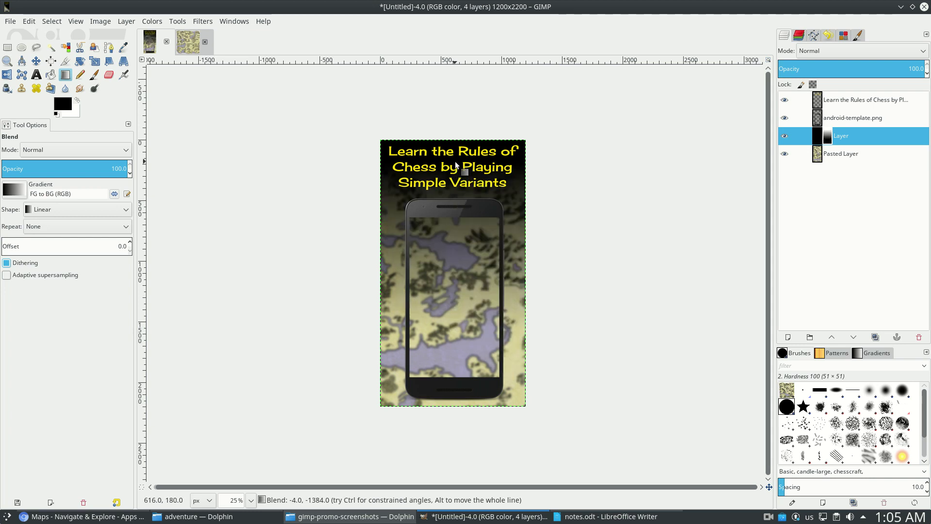
{"action": "left_click_drag", "start_coordinate": [450, 371], "coordinate": [451, 192]}
{"action": "left_click_drag", "start_coordinate": [449, 392], "coordinate": [450, 169]}
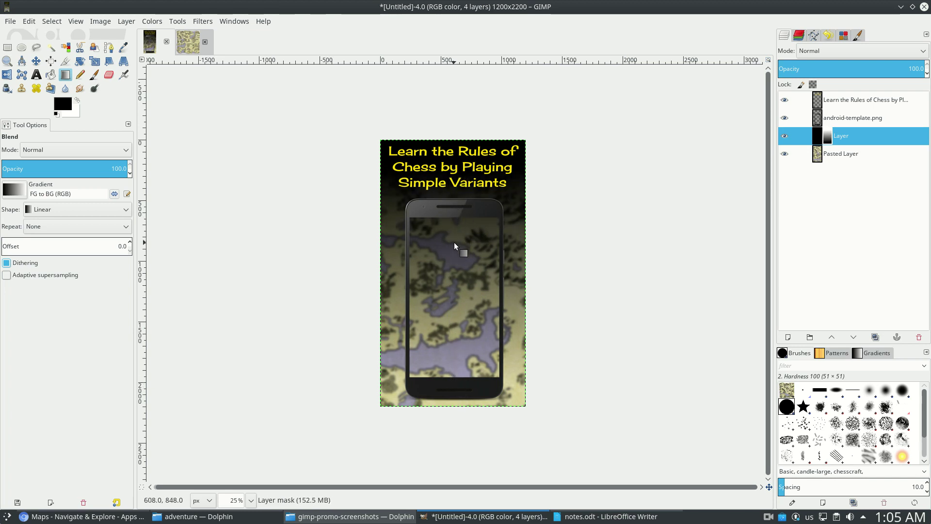
{"action": "left_click_drag", "start_coordinate": [454, 229], "coordinate": [454, 211]}
{"action": "left_click_drag", "start_coordinate": [454, 160], "coordinate": [456, 126]}
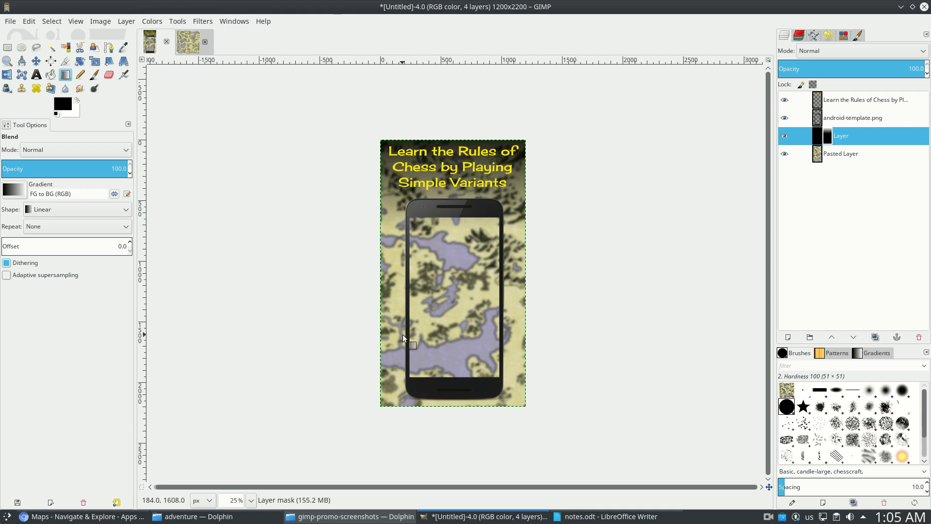
{"action": "key", "text": "alt+Tab"}
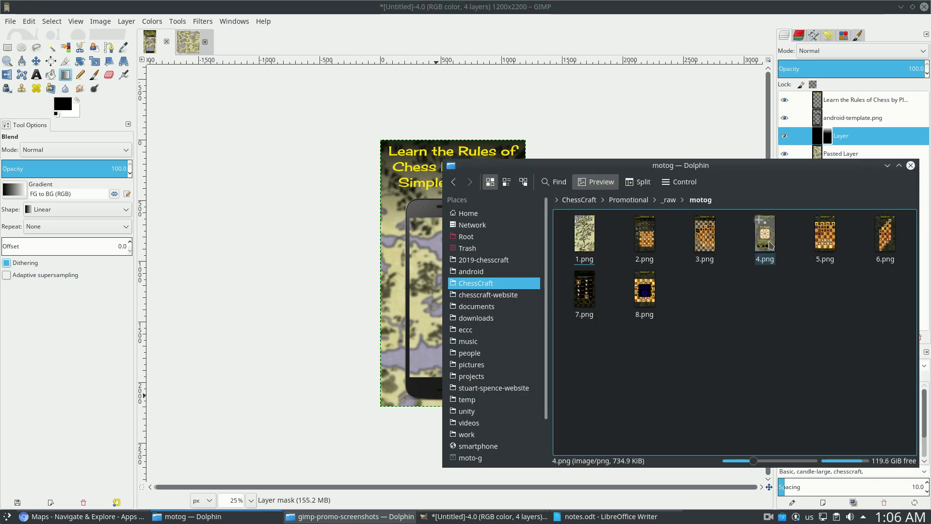
Drop the Queen screenshot 4.png into the image and place its layer beneath android-template.png
{"action": "left_click_drag", "start_coordinate": [770, 245], "coordinate": [356, 236]}
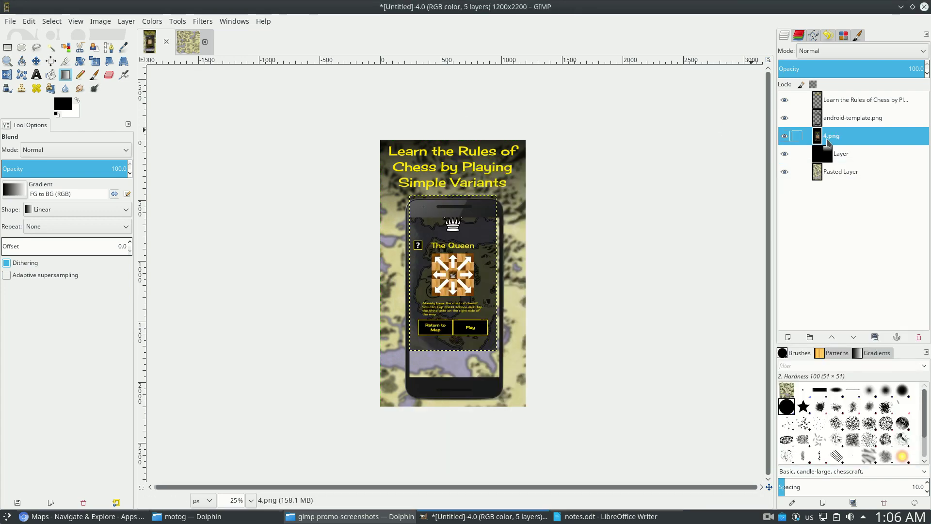
{"action": "left_click_drag", "start_coordinate": [825, 136], "coordinate": [849, 118]}
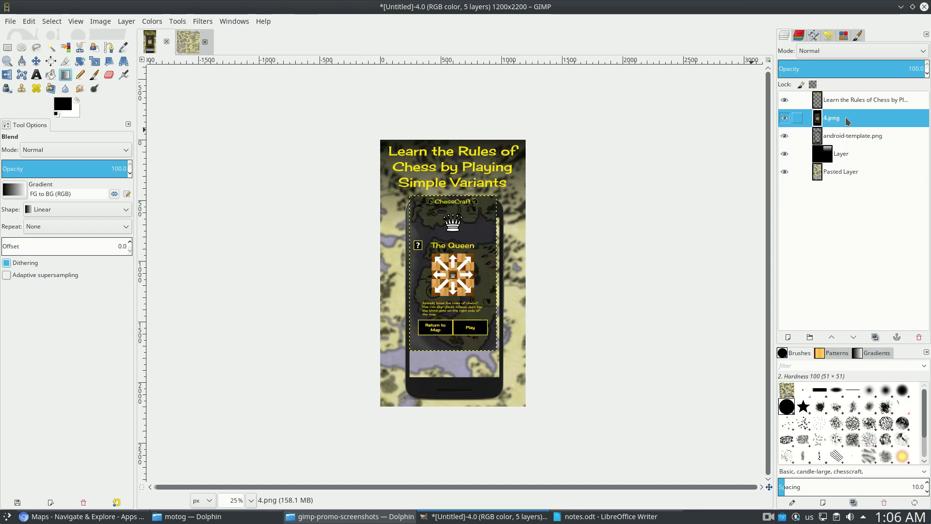
{"action": "left_click_drag", "start_coordinate": [848, 121], "coordinate": [847, 141]}
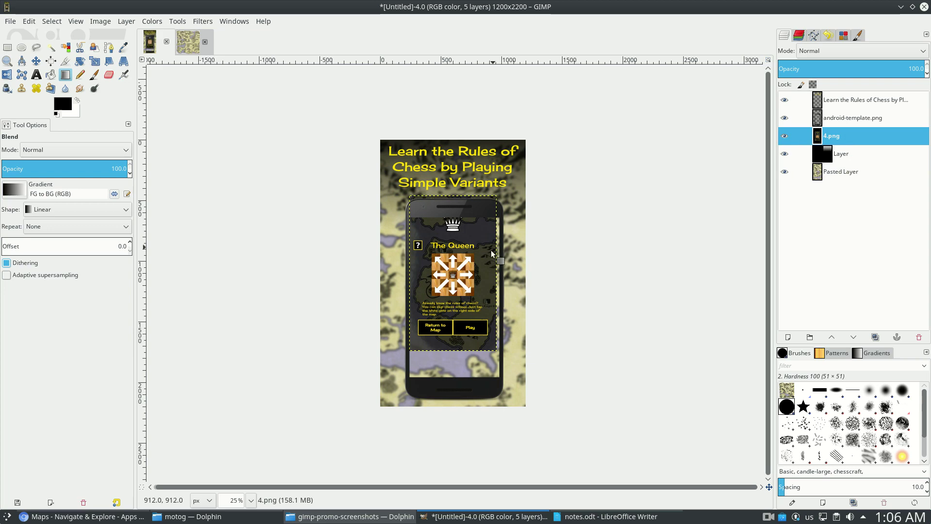
{"action": "scroll", "coordinate": [456, 287], "scroll_direction": "up", "scroll_amount": 2}
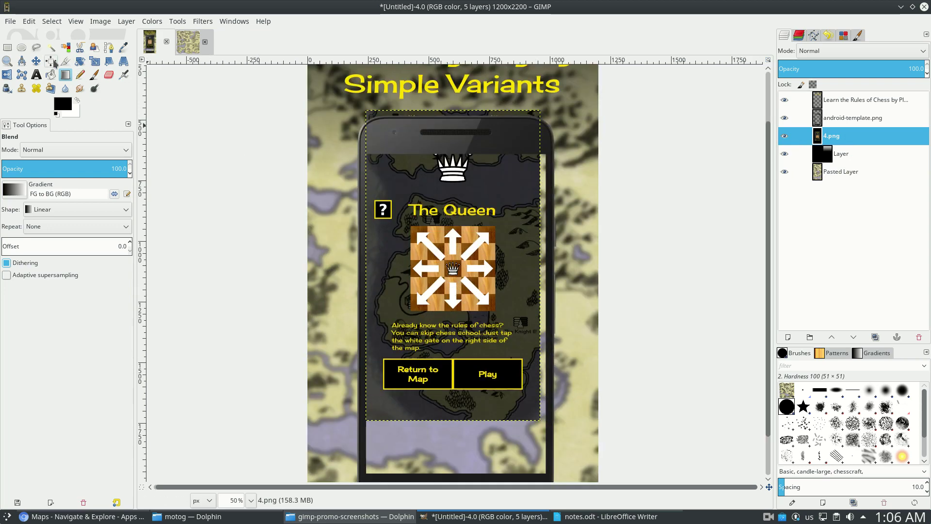
Move the Queen screenshot into the phone frame and scale it to 758×1348 px
{"action": "key", "text": "m"}
{"action": "left_click_drag", "start_coordinate": [470, 262], "coordinate": [301, 113]}
{"action": "key", "text": "shift+s"}
{"action": "left_click", "coordinate": [474, 318]}
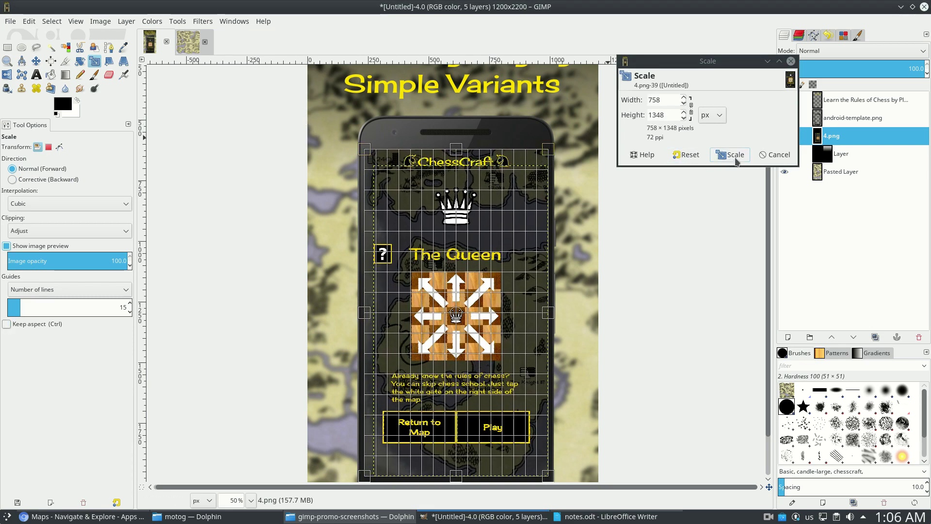
{"action": "left_click", "coordinate": [730, 154]}
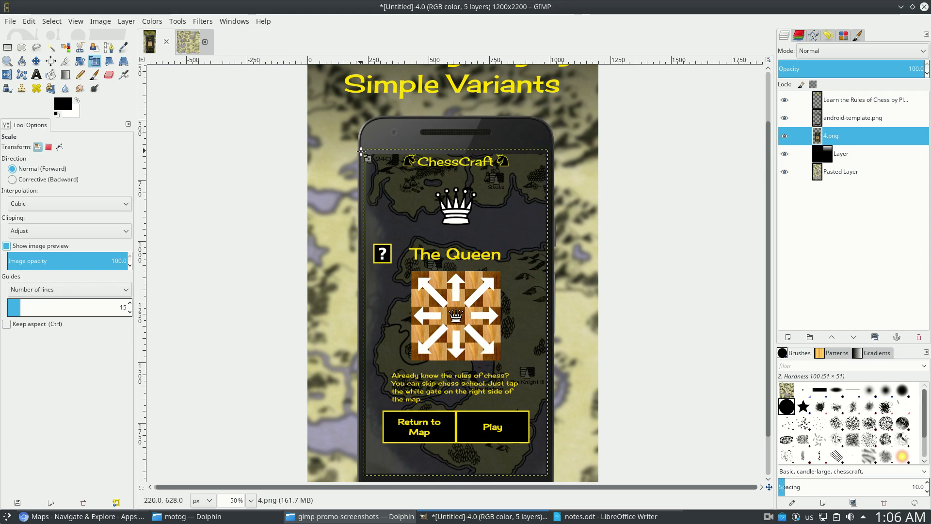
{"action": "key", "text": "minus"}
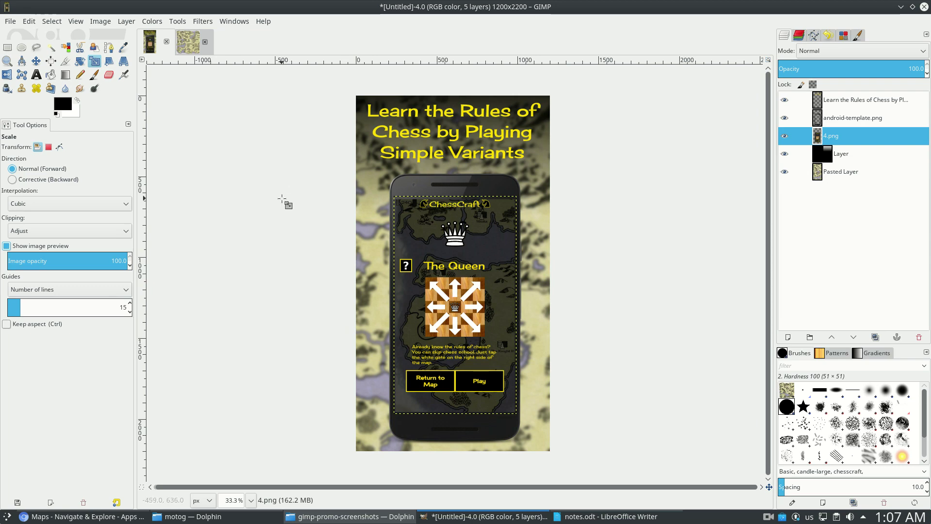
Save the five-layer composition as 1.xcf, replacing 'Untitled' in the file name with 1
{"action": "left_click", "coordinate": [10, 21]}
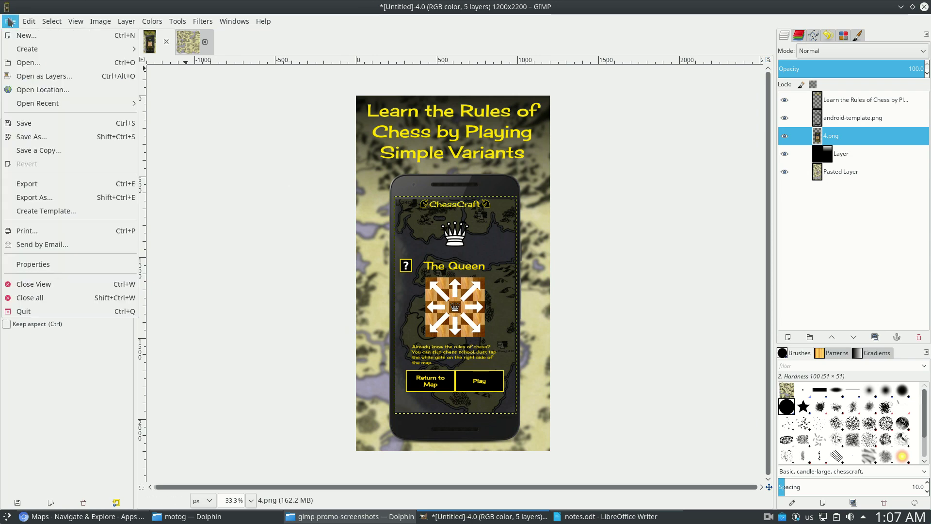
{"action": "left_click", "coordinate": [36, 139]}
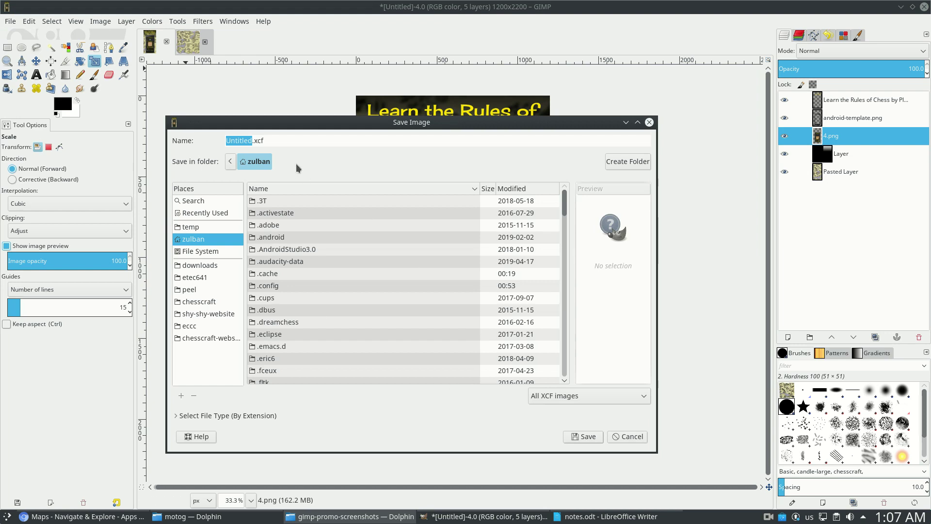
{"action": "left_click", "coordinate": [257, 141]}
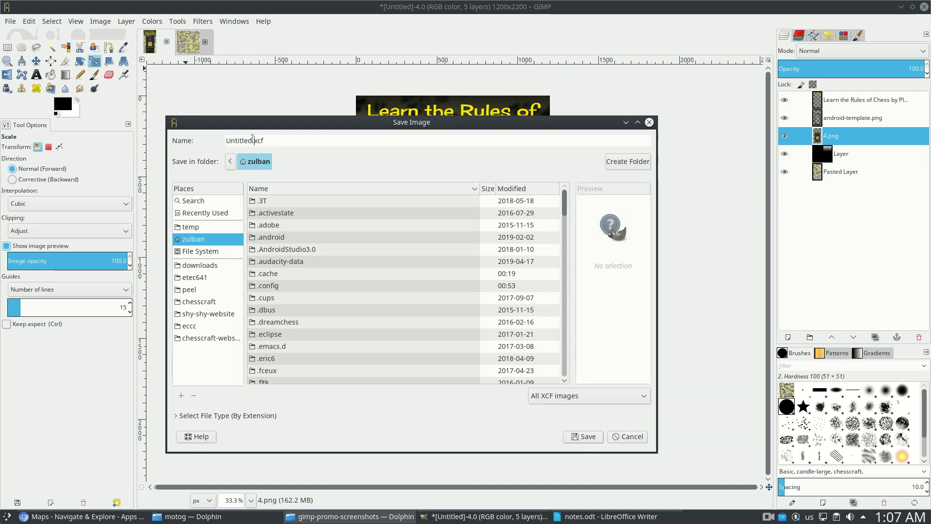
{"action": "left_click_drag", "start_coordinate": [253, 140], "coordinate": [224, 141]}
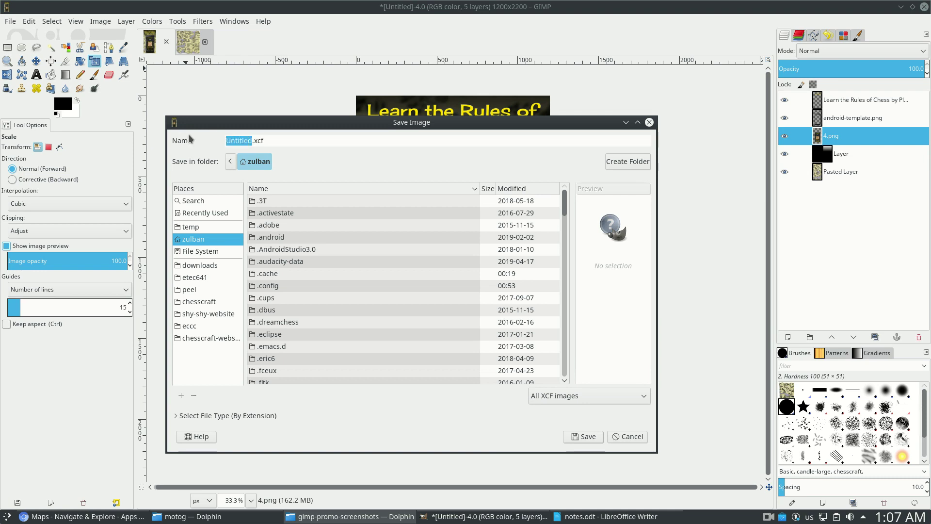
{"action": "type", "text": "1"}
{"action": "left_click", "coordinate": [585, 437]}
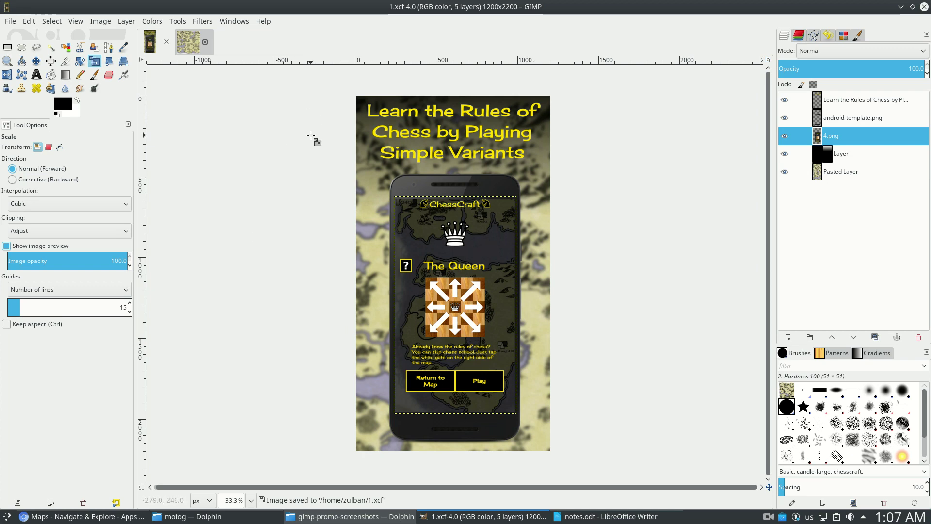
{"action": "left_click", "coordinate": [11, 21]}
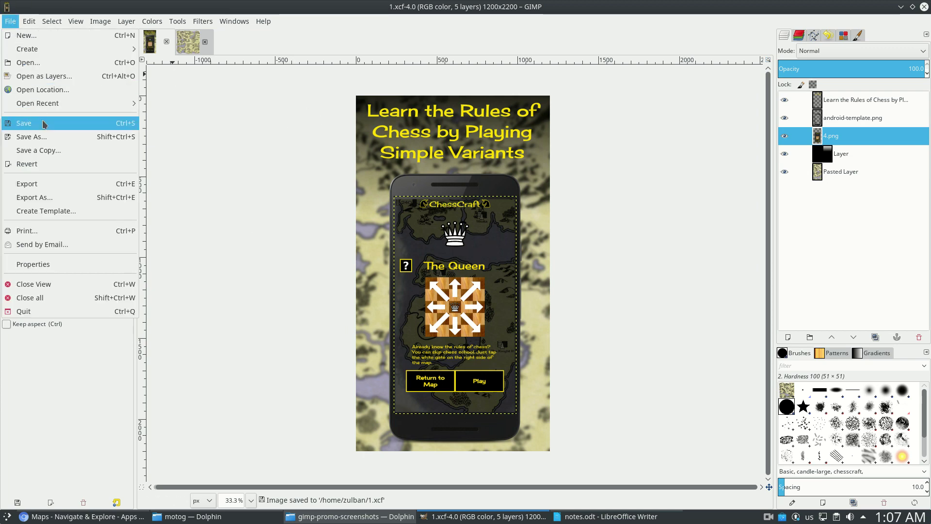
Export the promo image as 1.png, keeping the name and the default file type
{"action": "left_click", "coordinate": [42, 197]}
{"action": "left_click", "coordinate": [391, 90]}
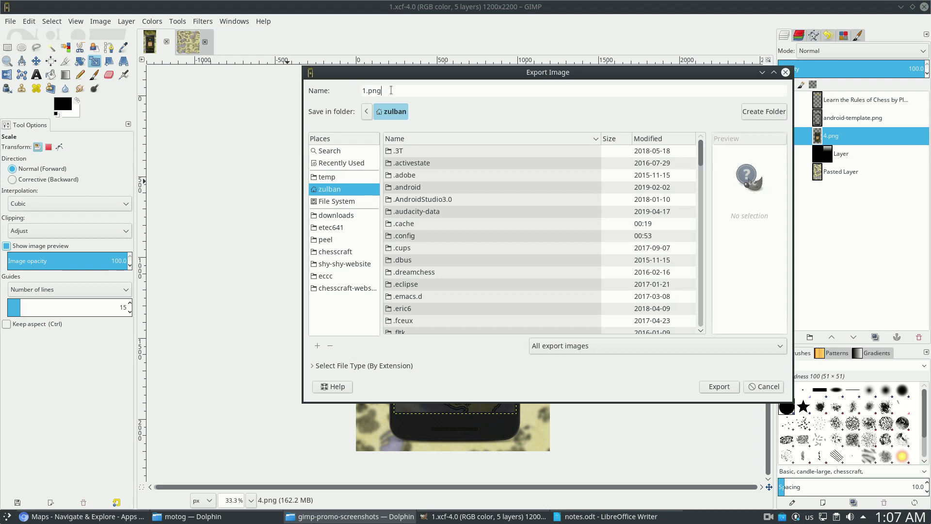
{"action": "left_click_drag", "start_coordinate": [391, 91], "coordinate": [333, 91]}
{"action": "left_click", "coordinate": [399, 90]}
{"action": "triple_click", "coordinate": [367, 91]}
{"action": "left_click", "coordinate": [401, 93]}
{"action": "left_click", "coordinate": [664, 347]}
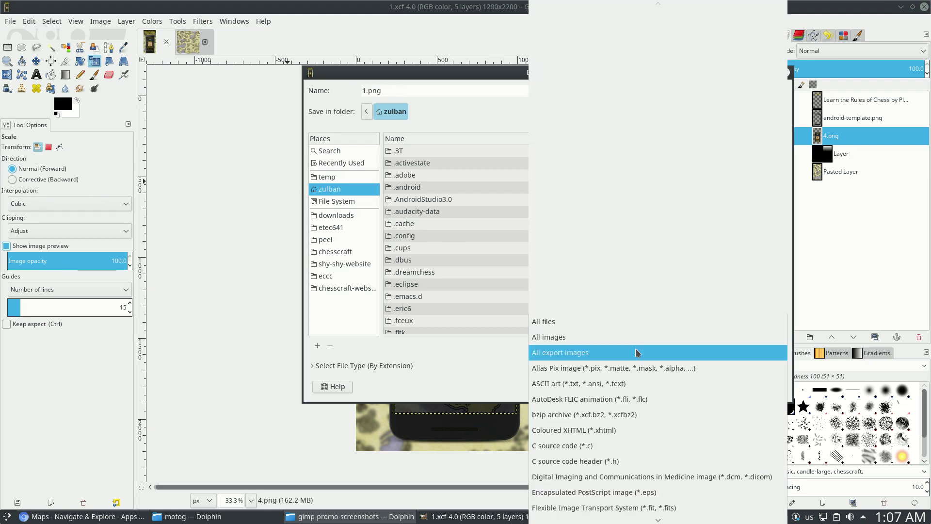
{"action": "key", "text": "Escape"}
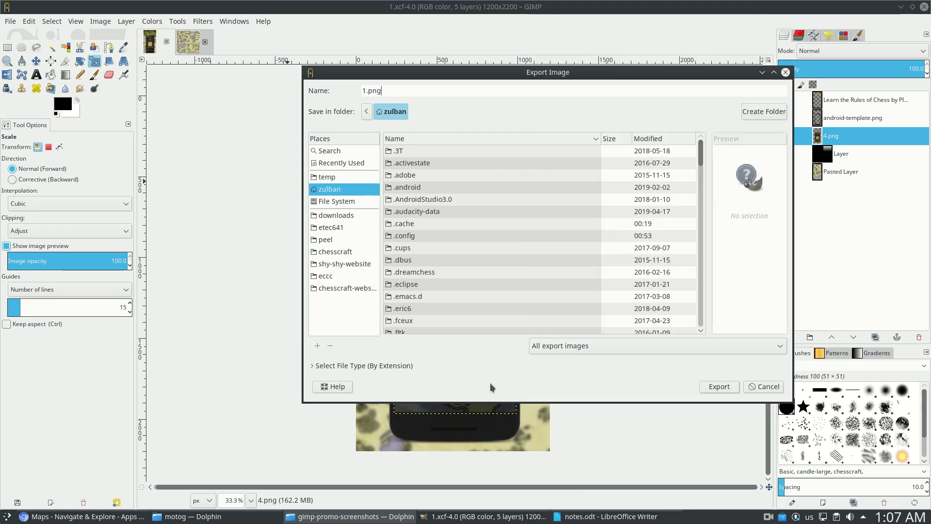
{"action": "key", "text": "Return"}
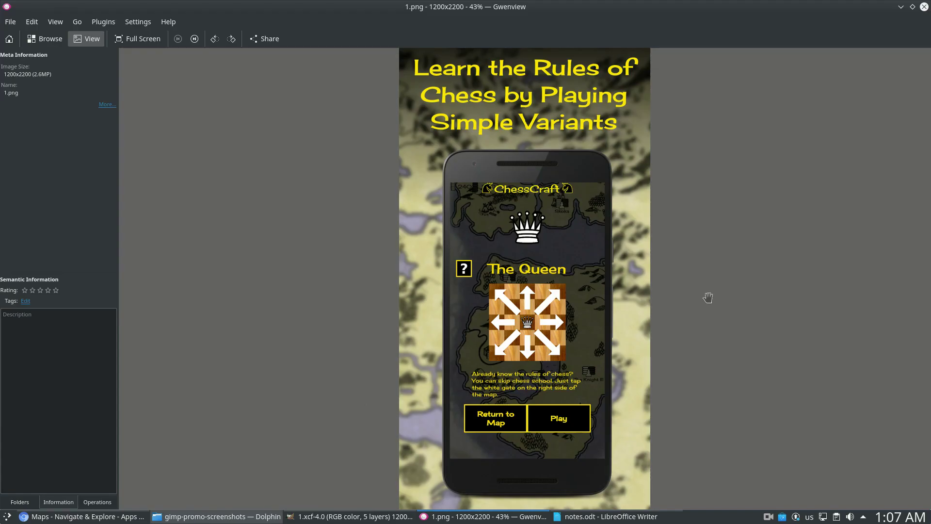
Zoom into the exported 1.png in Gwenview to inspect the finished Queen promo
{"action": "left_click", "coordinate": [539, 189], "text": "ctrl"}
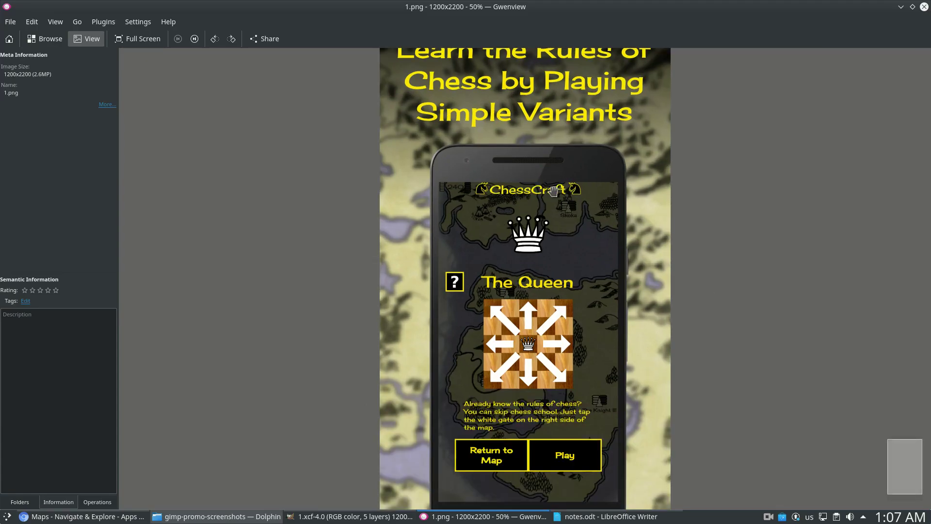
{"action": "scroll", "coordinate": [542, 188], "scroll_direction": "up", "scroll_amount": 1}
{"action": "scroll", "coordinate": [597, 185], "scroll_direction": "down", "scroll_amount": 3}
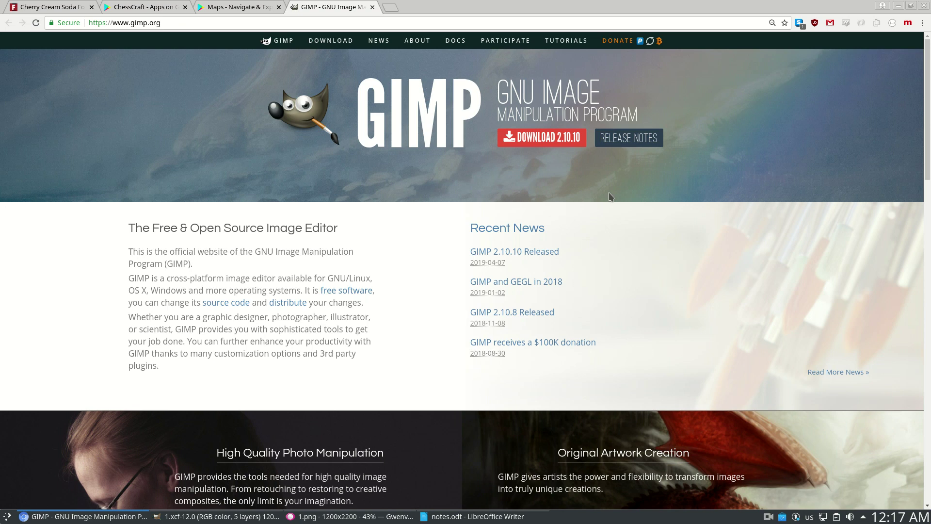
Switch to the ChessCraft Play Store listing and advance its screenshot carousel
{"action": "key", "text": "ctrl+2"}
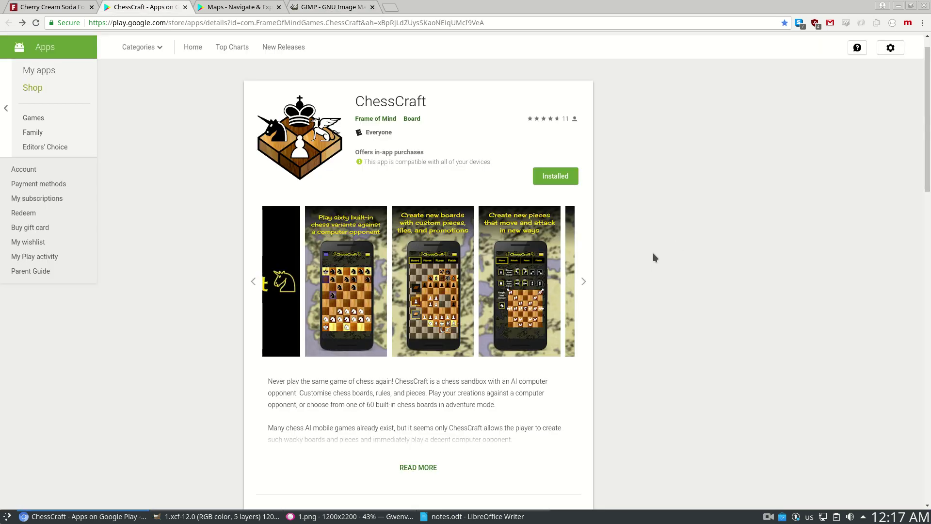
{"action": "left_click", "coordinate": [584, 282]}
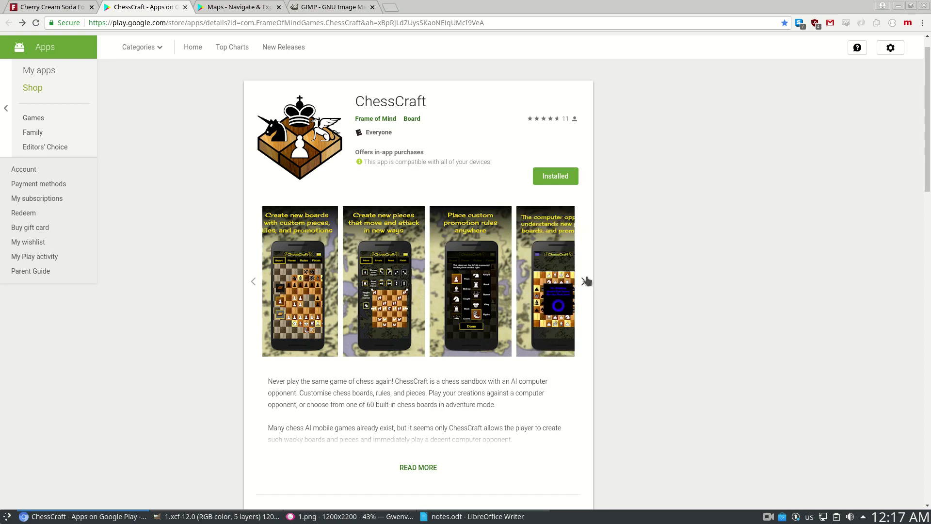